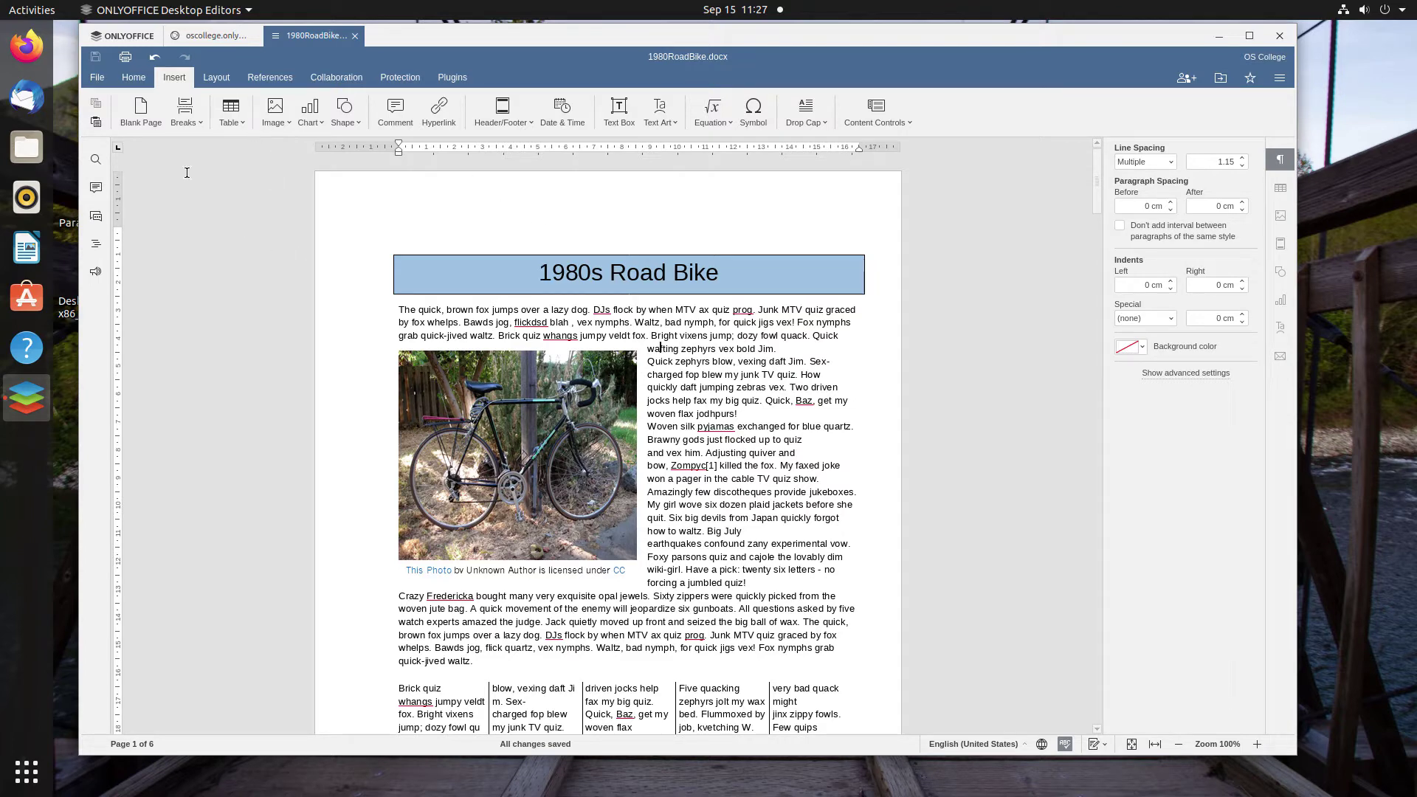
Insert a page number at the top right of the header in 1980RoadBike.docx.
left_click(134, 78)
left_click(175, 76)
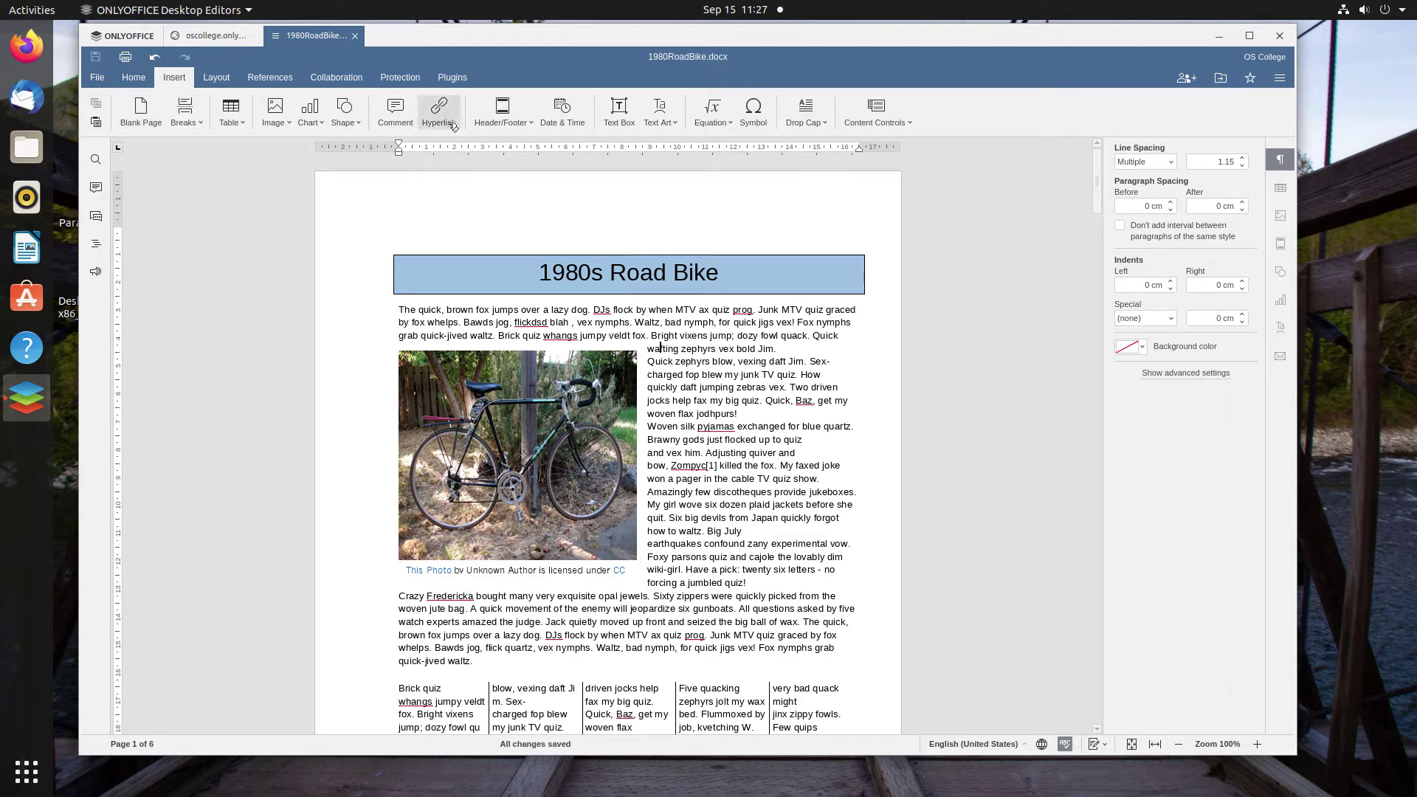
left_click(529, 124)
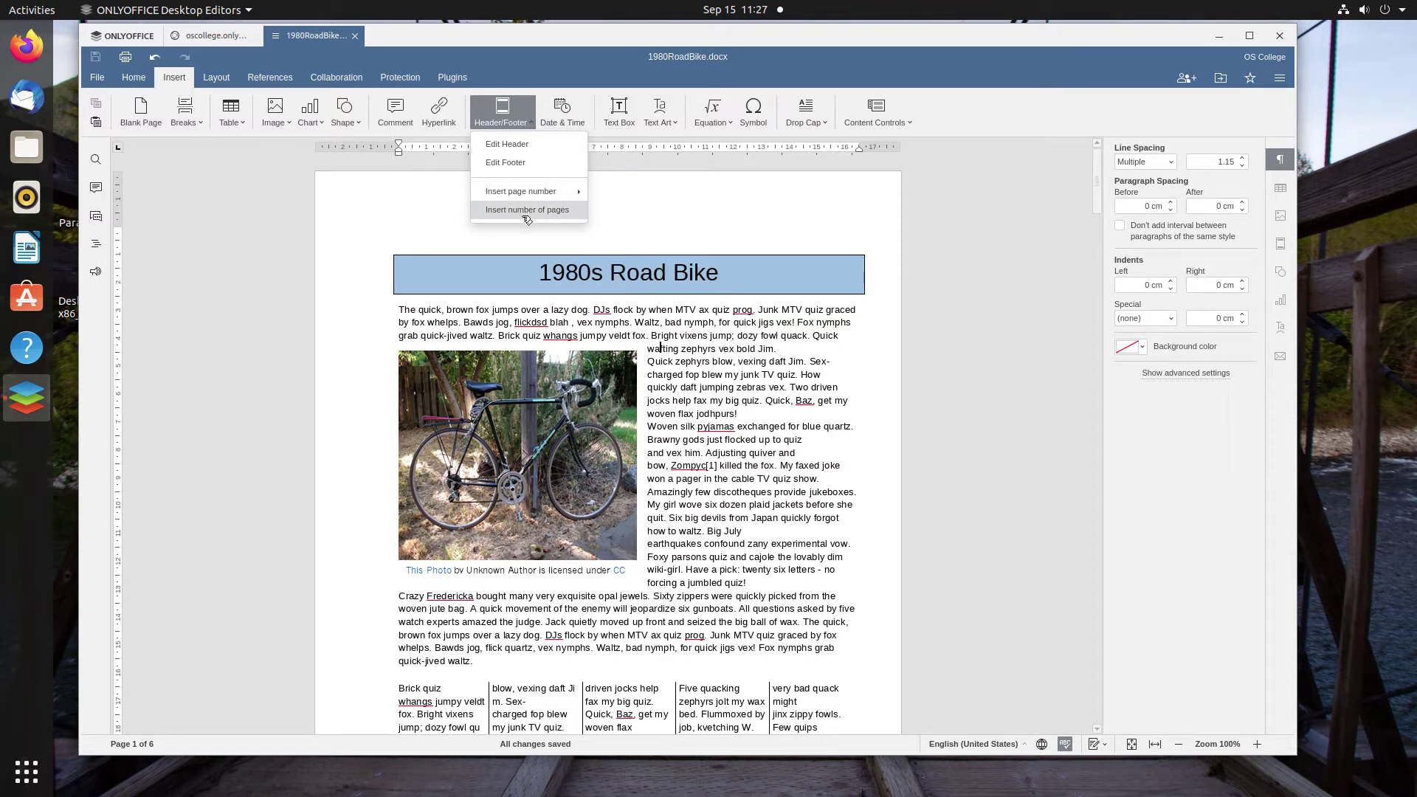
mouse_move(513, 193)
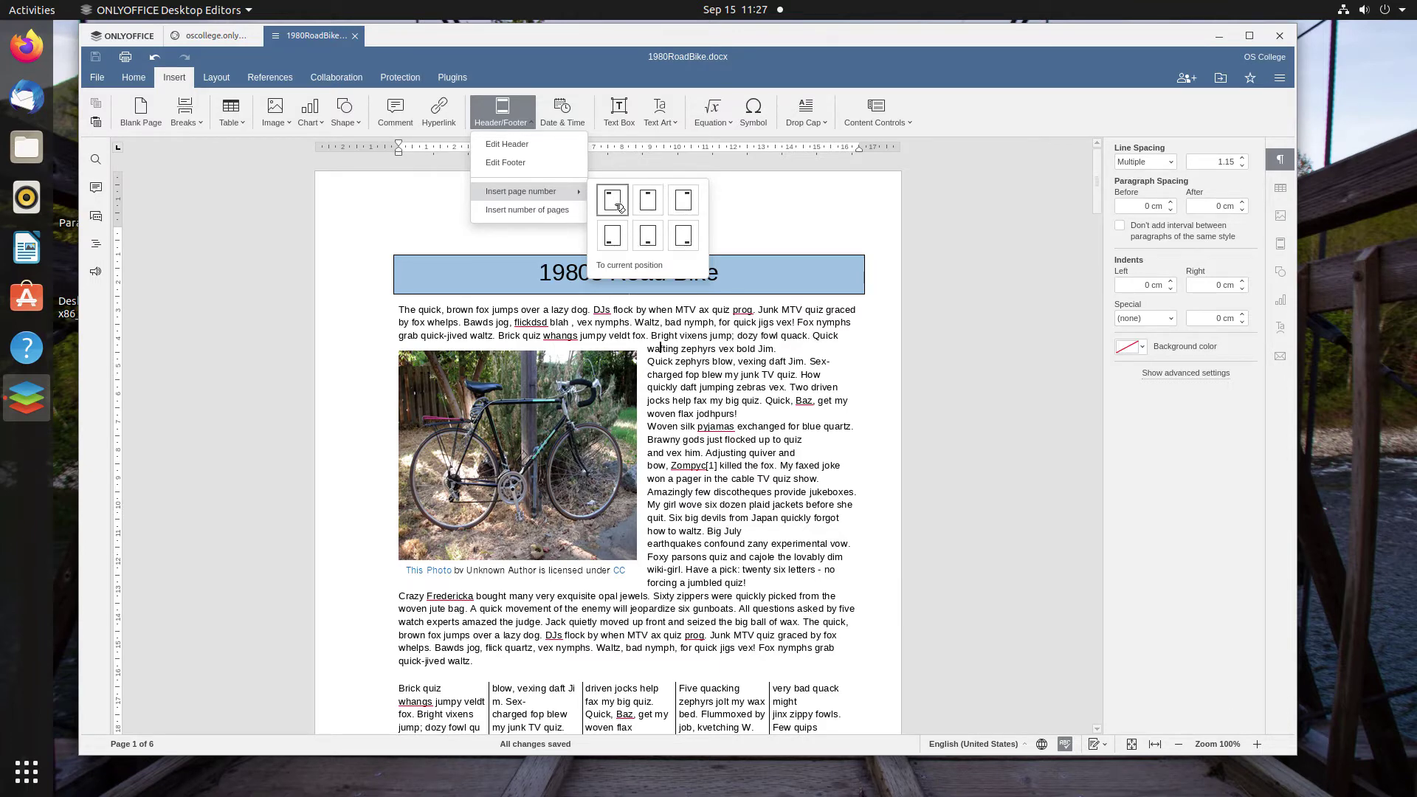
left_click(683, 202)
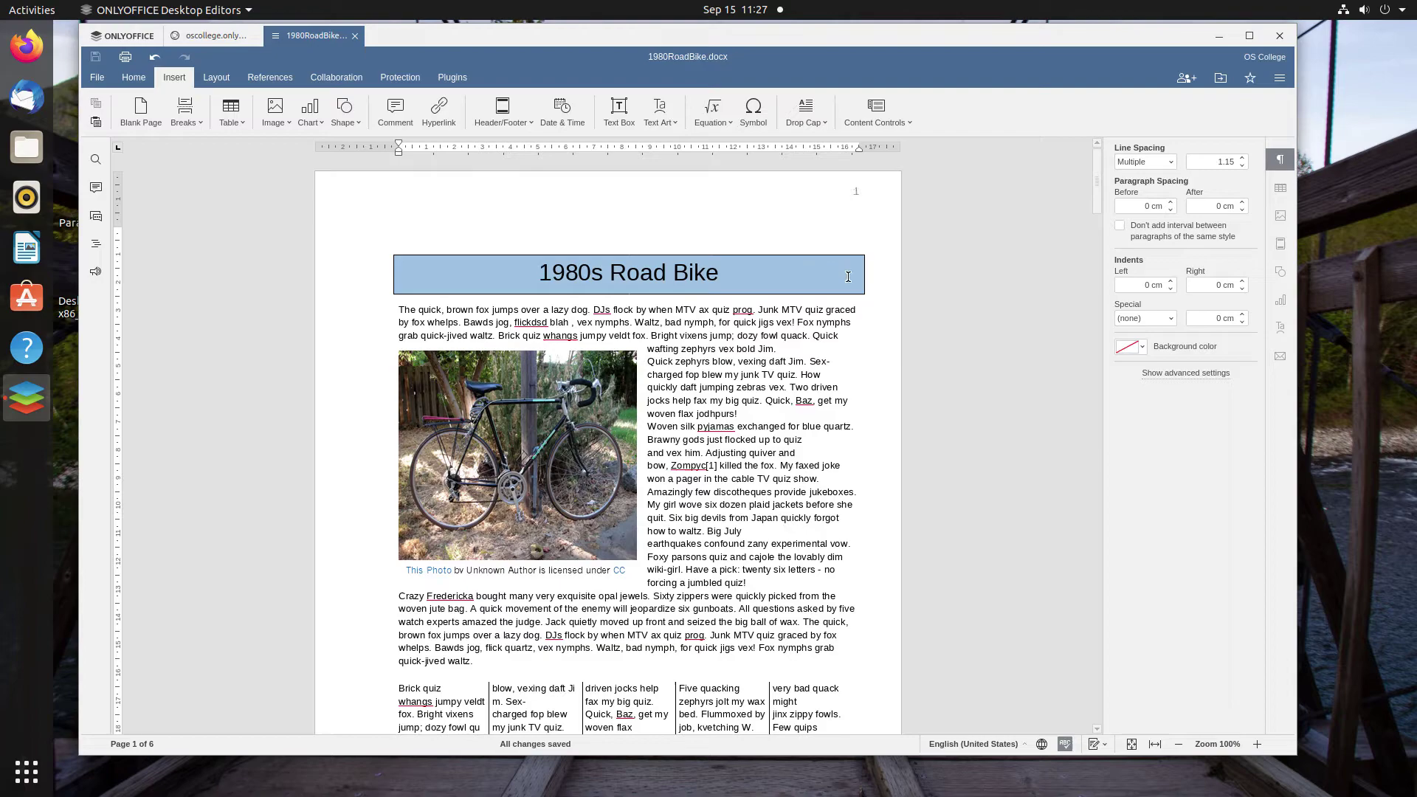
scroll(849, 277, "down", 5)
scroll(850, 222, "up", 5)
scroll(852, 214, "down", 10)
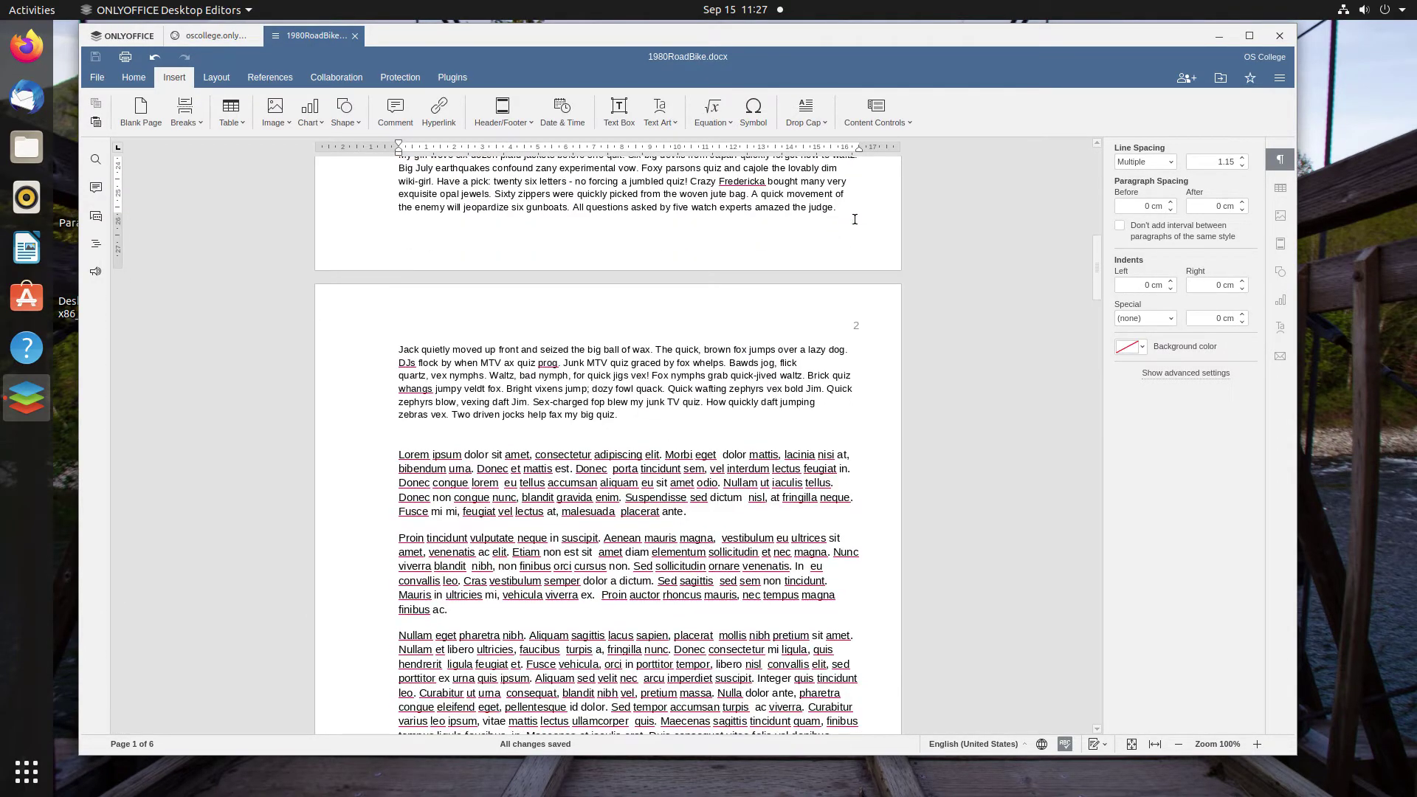
scroll(854, 219, "down", 10)
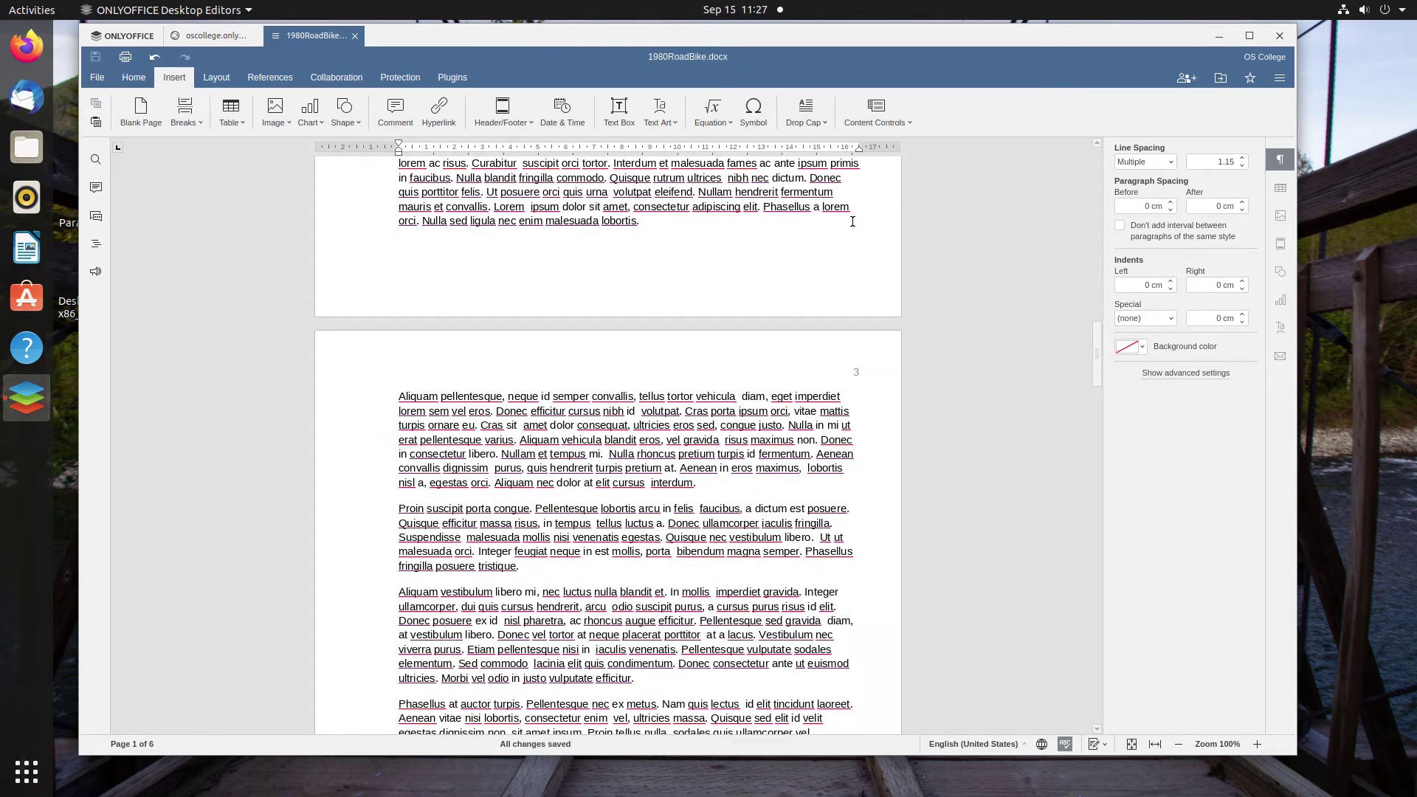
scroll(853, 223, "up", 20)
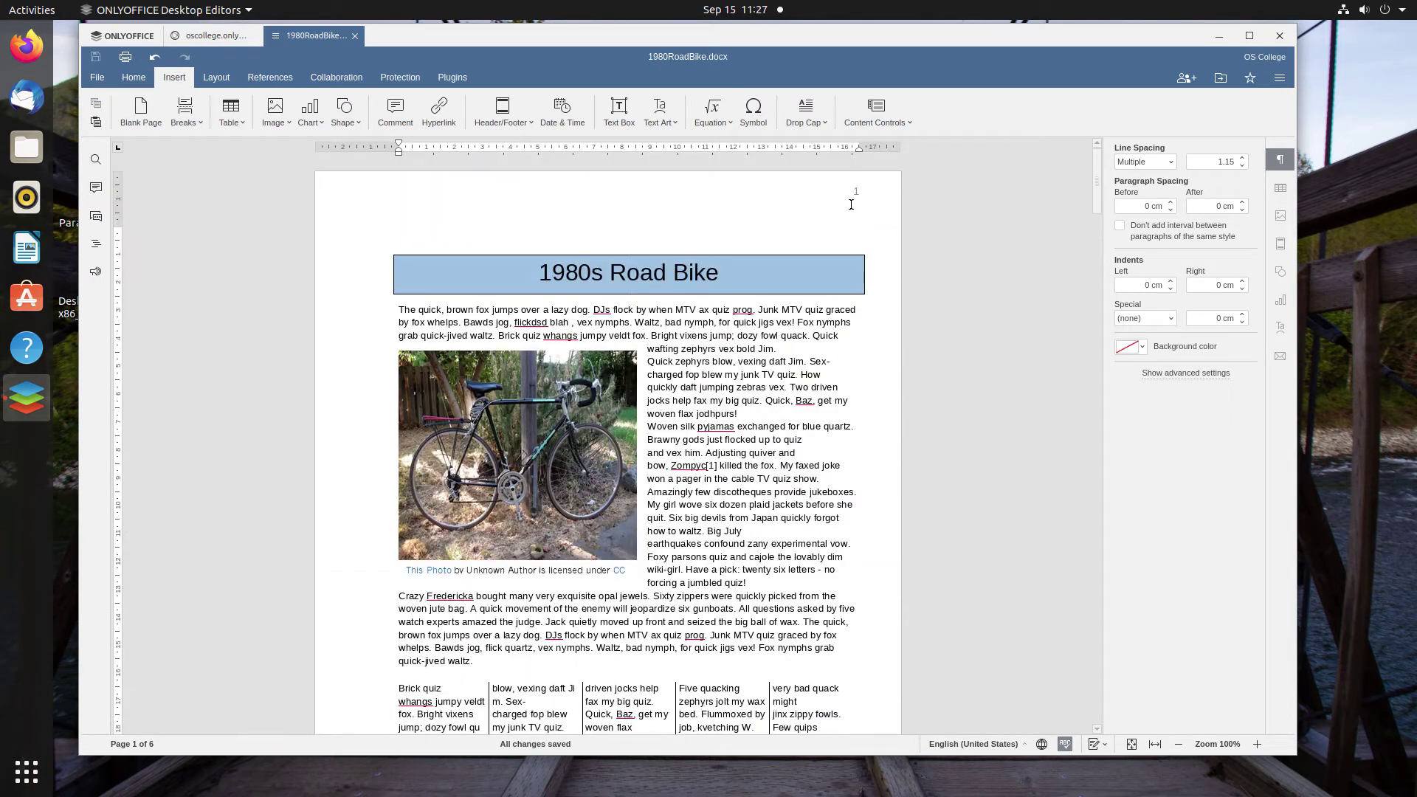
Start editing the header, then show its header and footer settings and options.
double_click(849, 186)
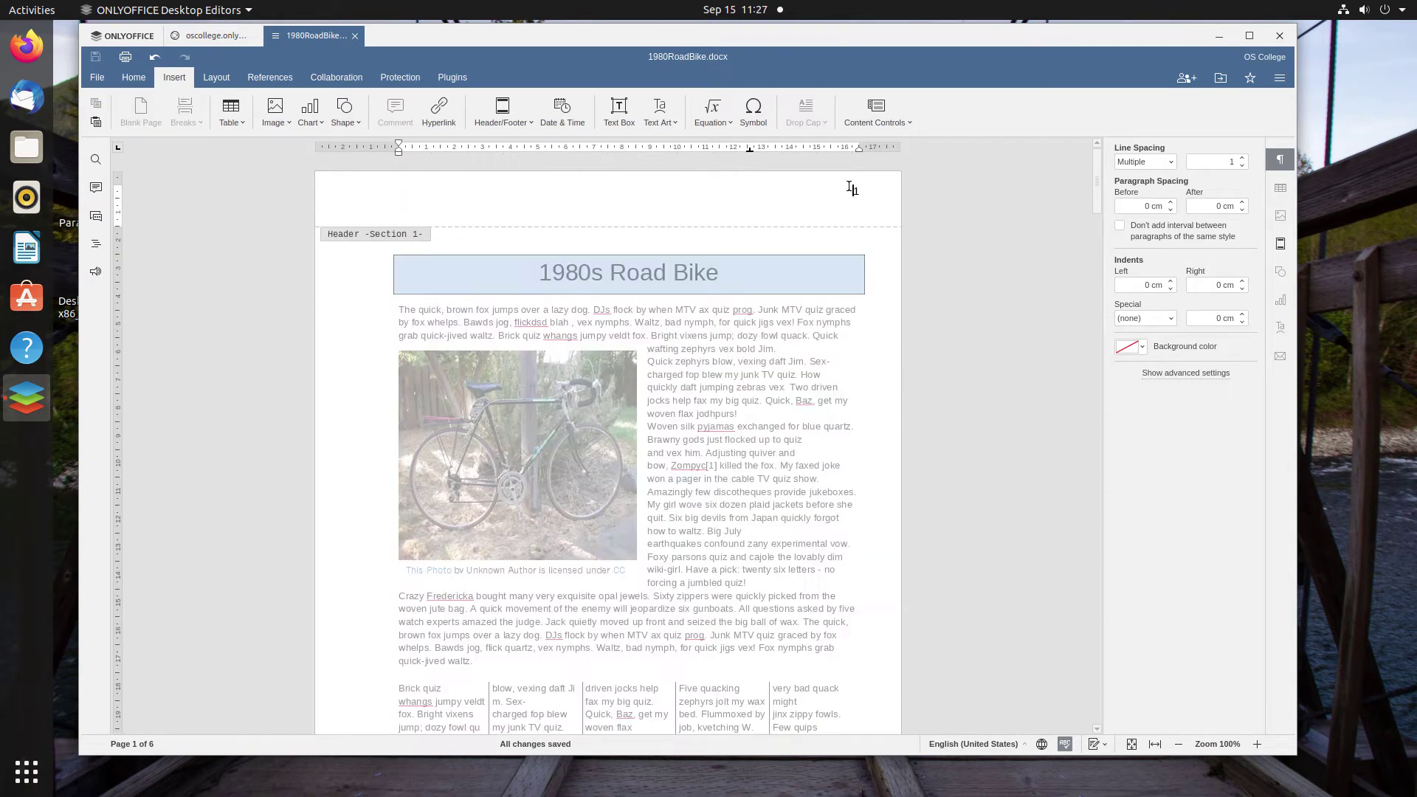
left_click(1281, 246)
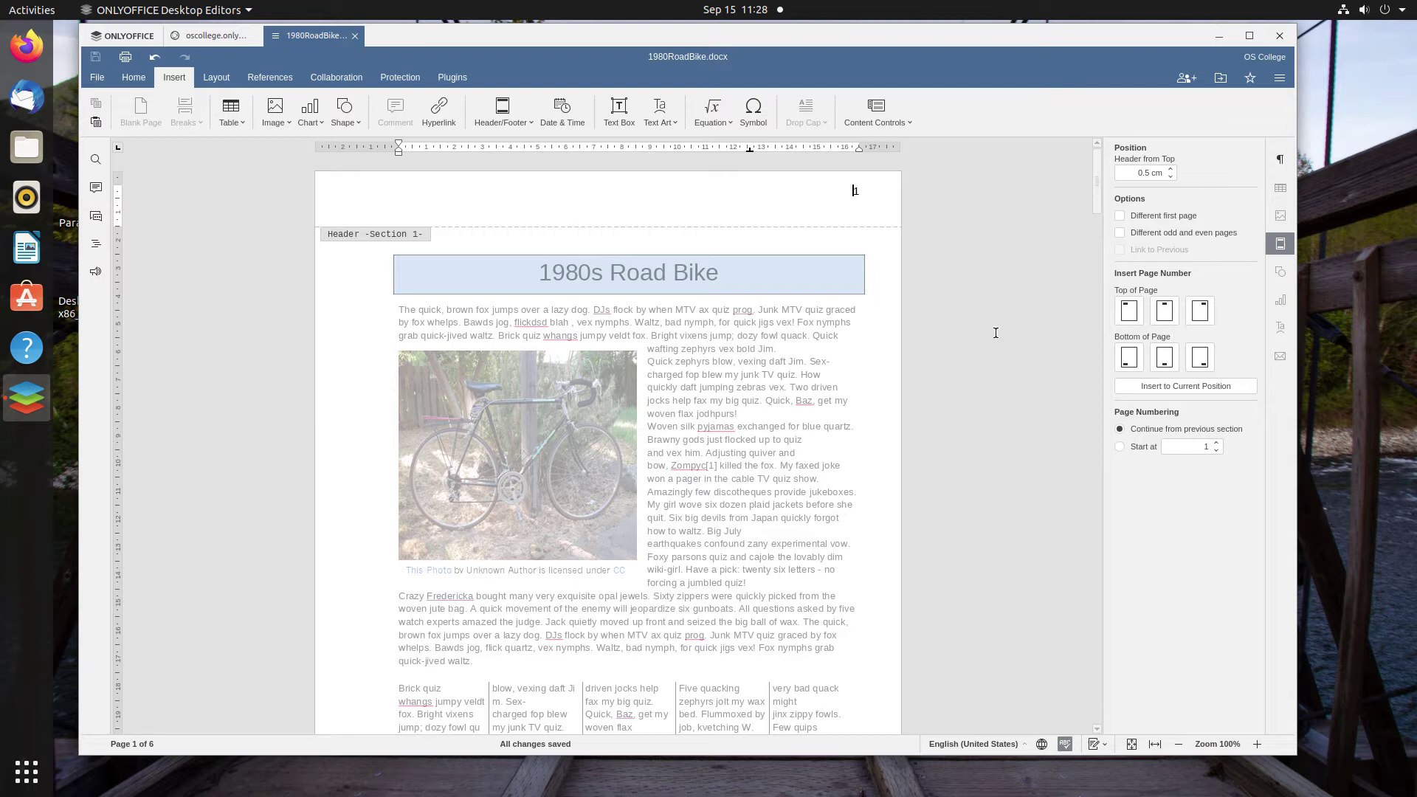
left_click(524, 118)
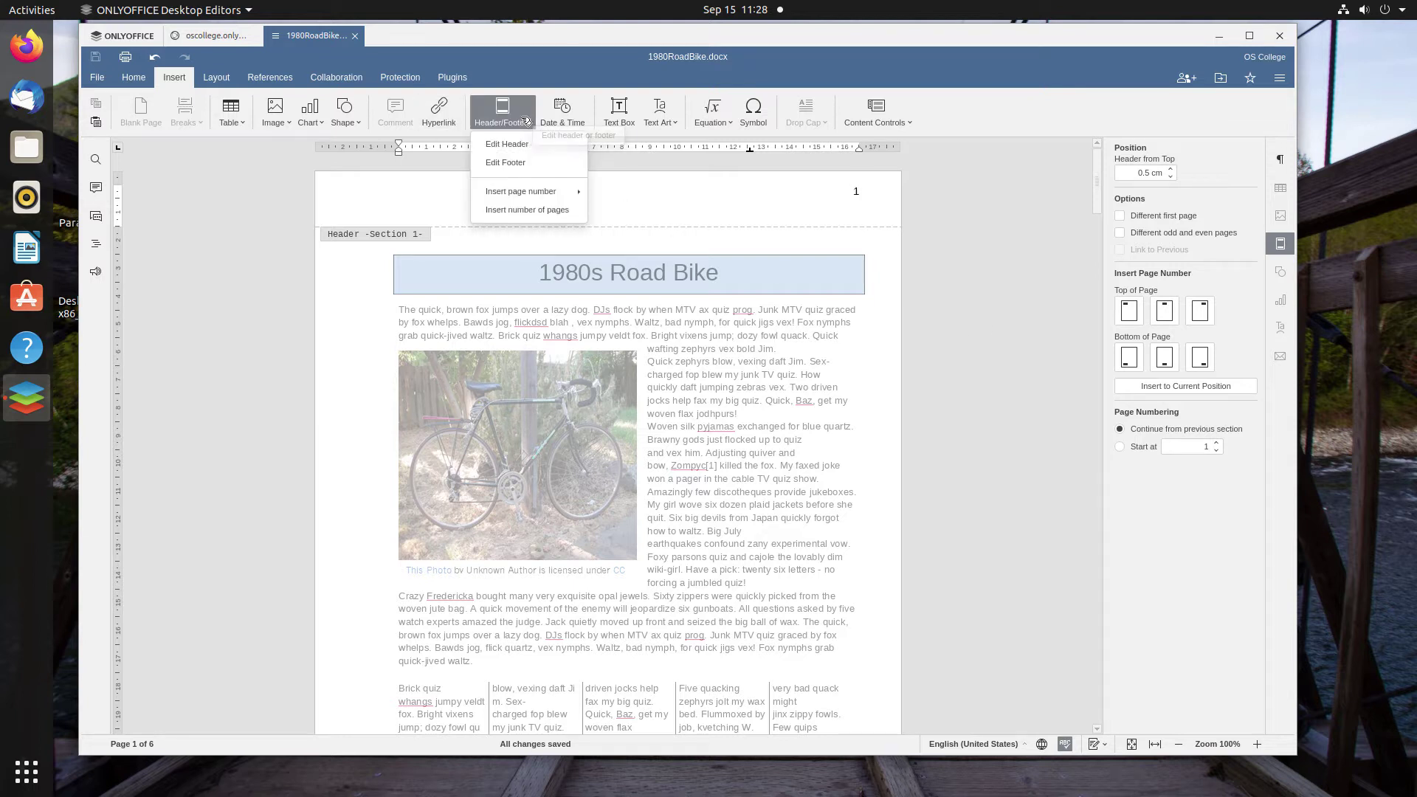
Move the header page number to Top center, using the right panel's Insert Page Number options.
left_click(515, 163)
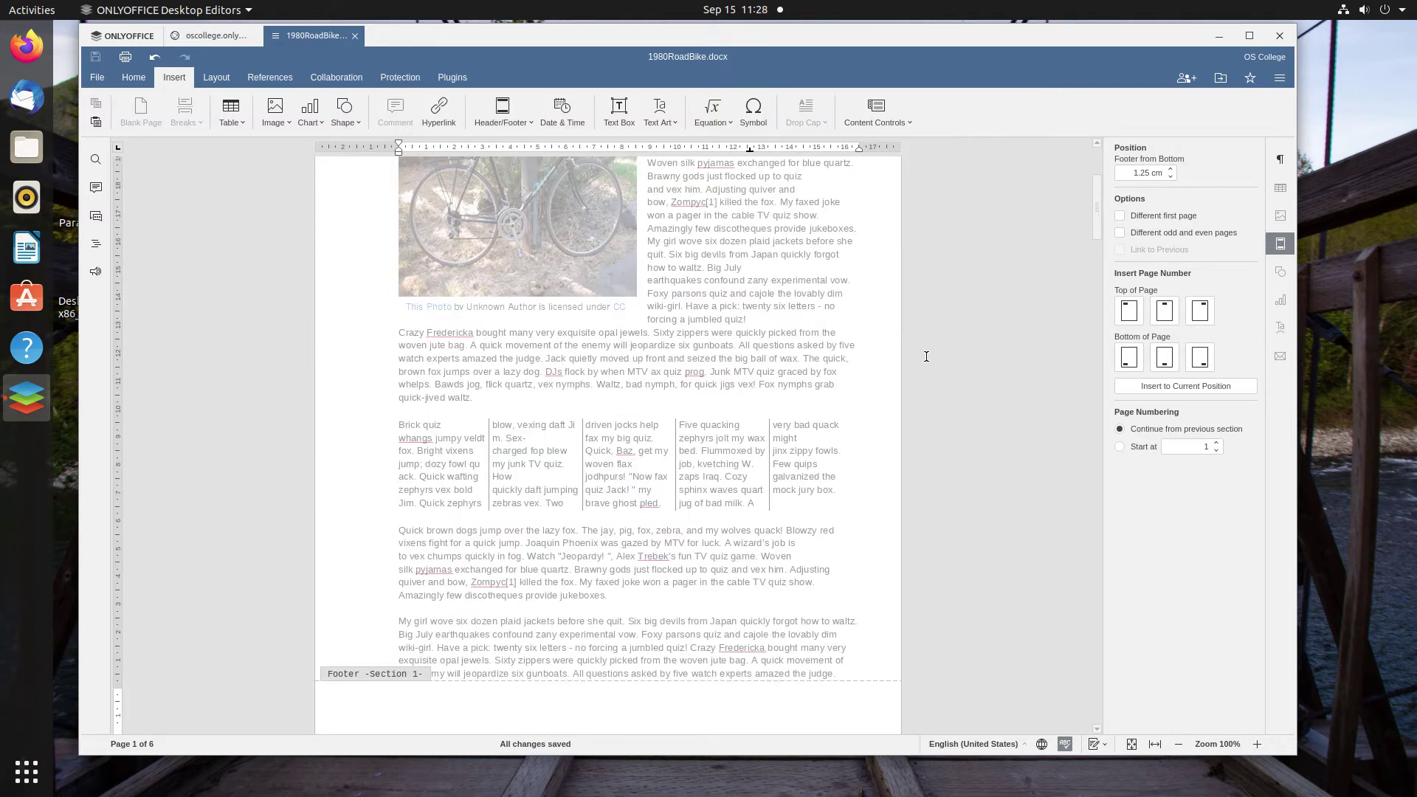
scroll(926, 356, "up", 3)
left_click(836, 201)
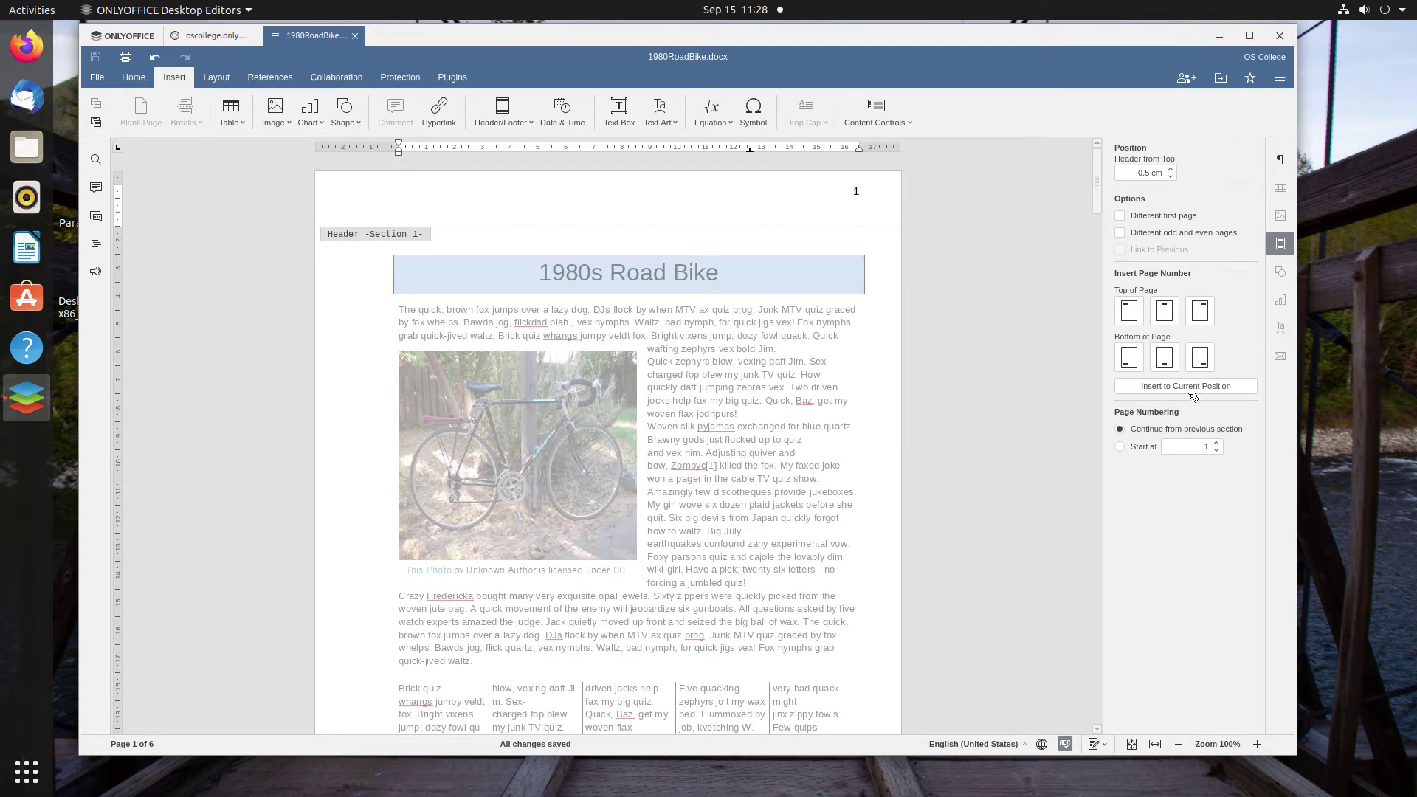
left_click(1165, 311)
scroll(1100, 397, "down", 10)
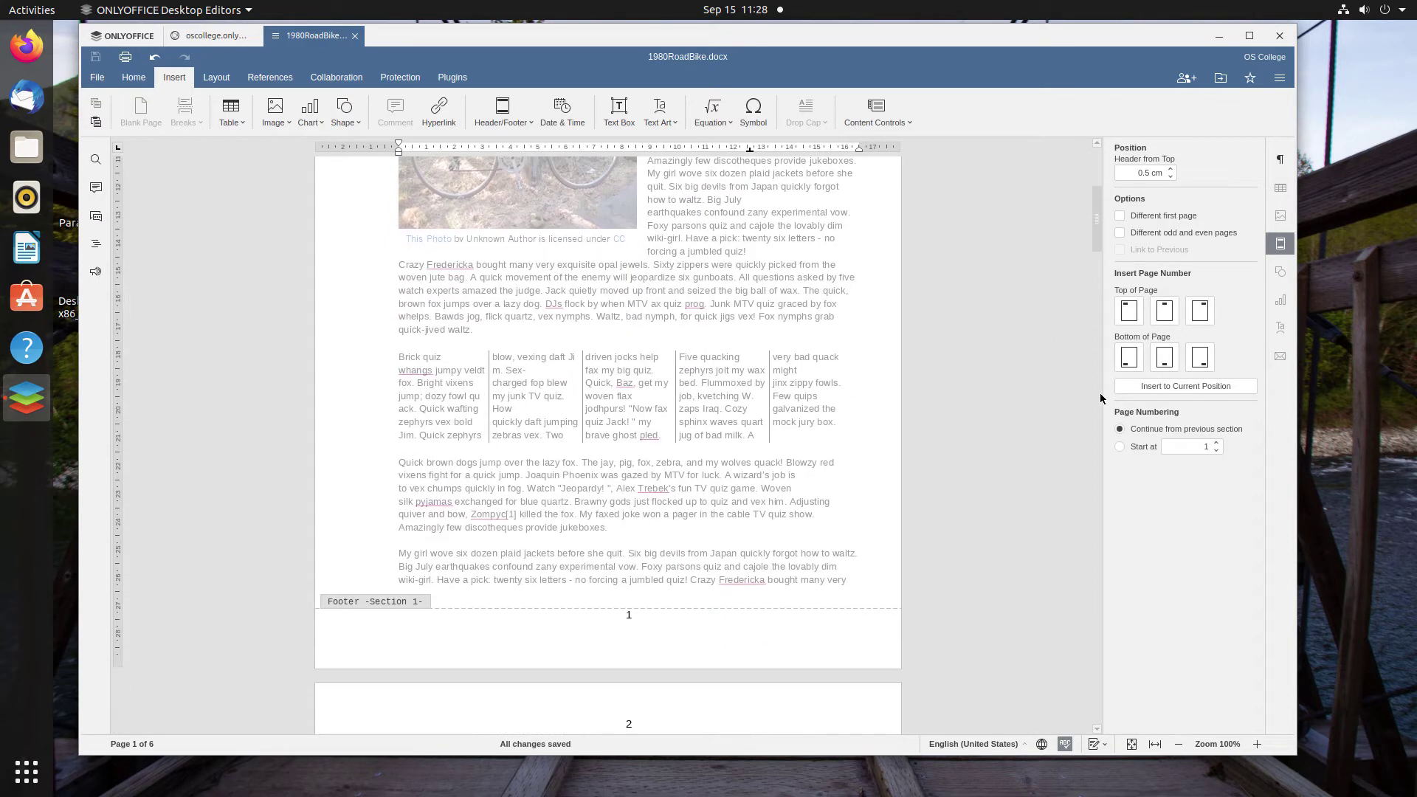
scroll(1100, 396, "up", 3)
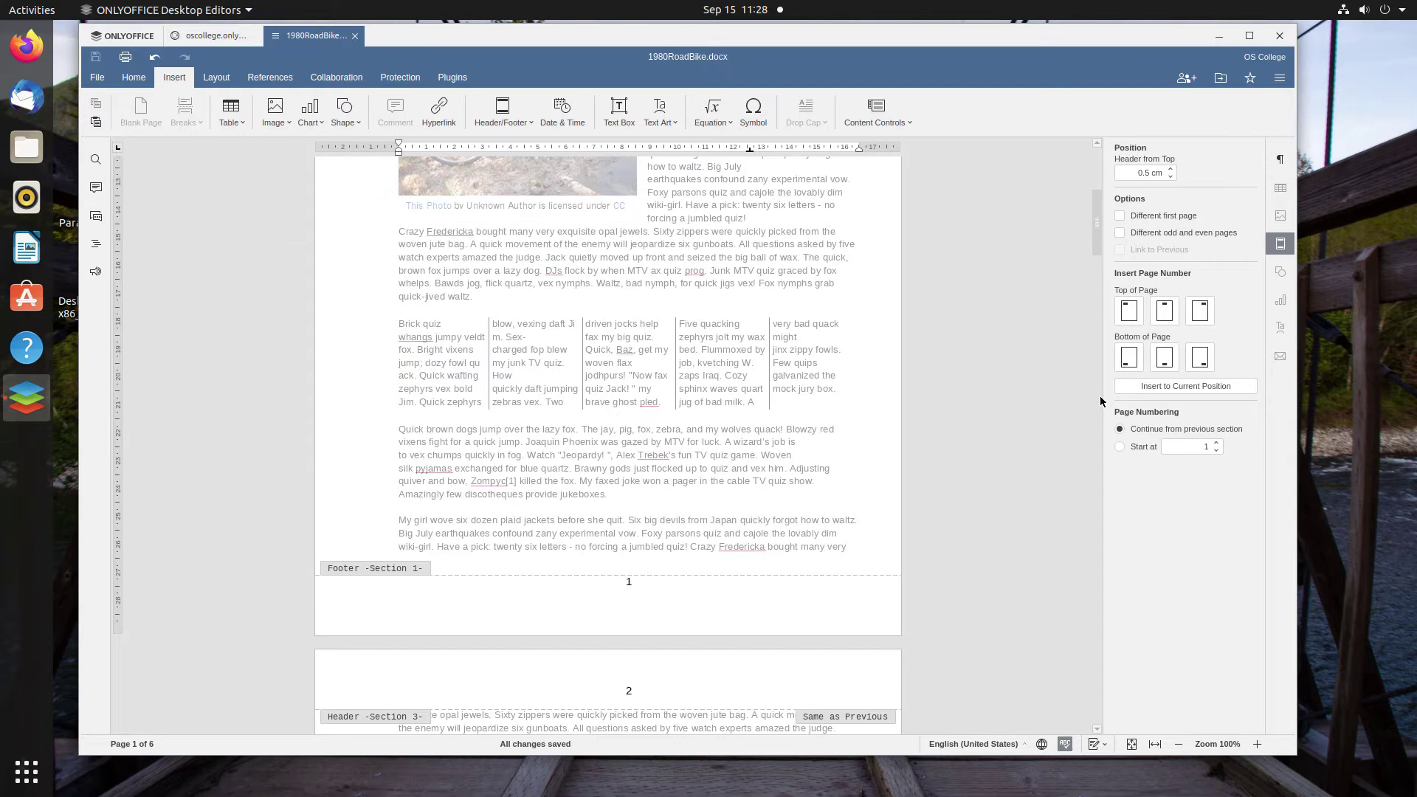
scroll(1100, 396, "up", 11)
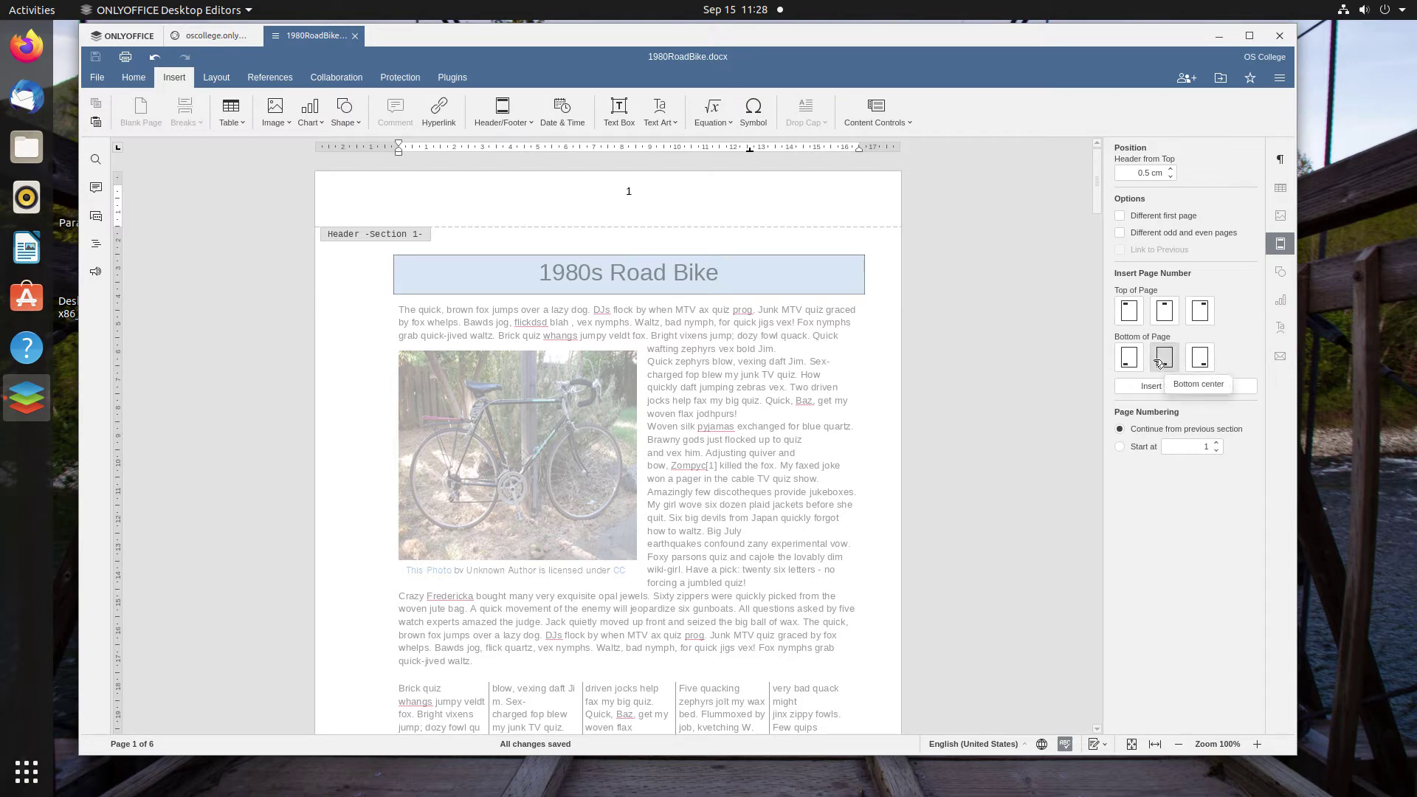
Add a centred page number showing '1' from the Insert Page Number options.
left_click(1162, 359)
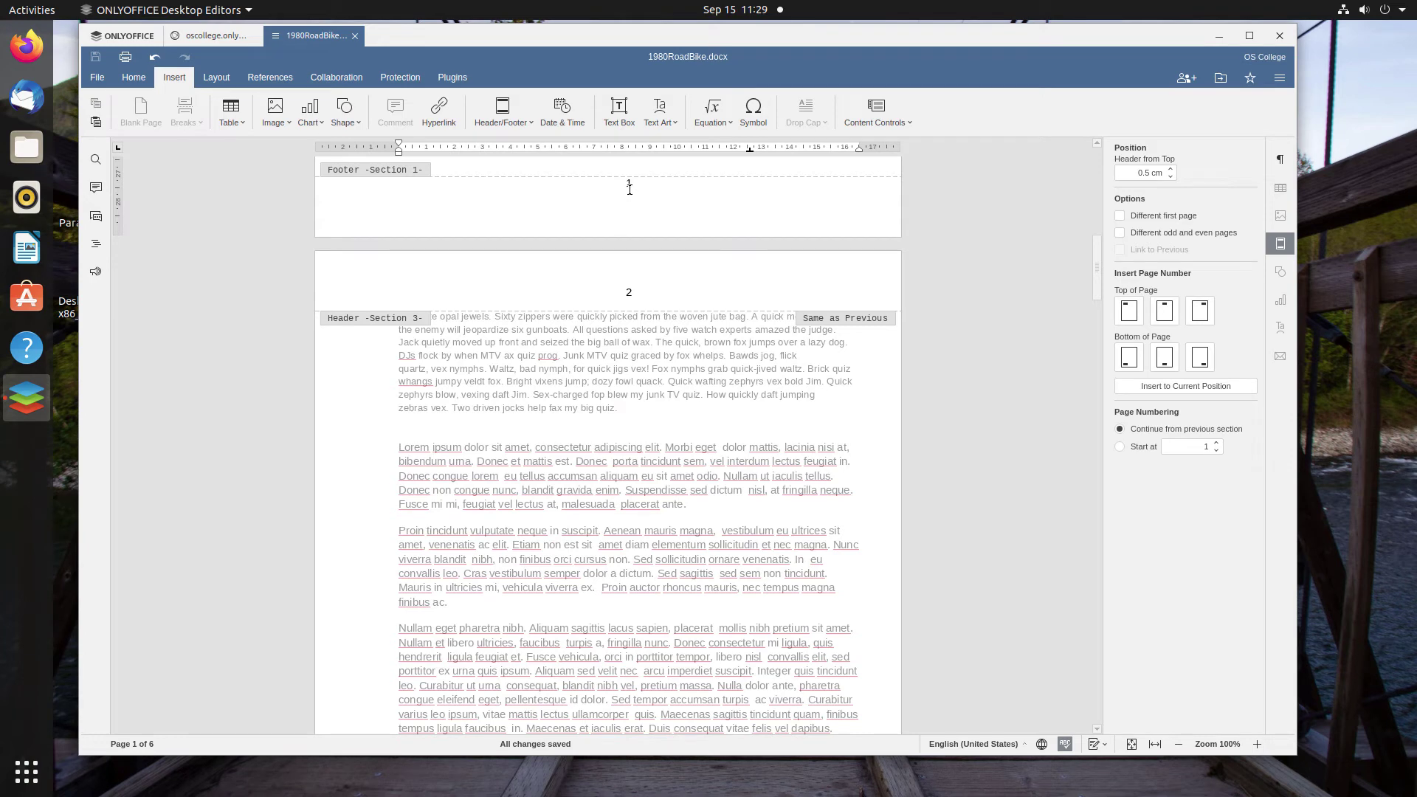
scroll(630, 188, "up", 10)
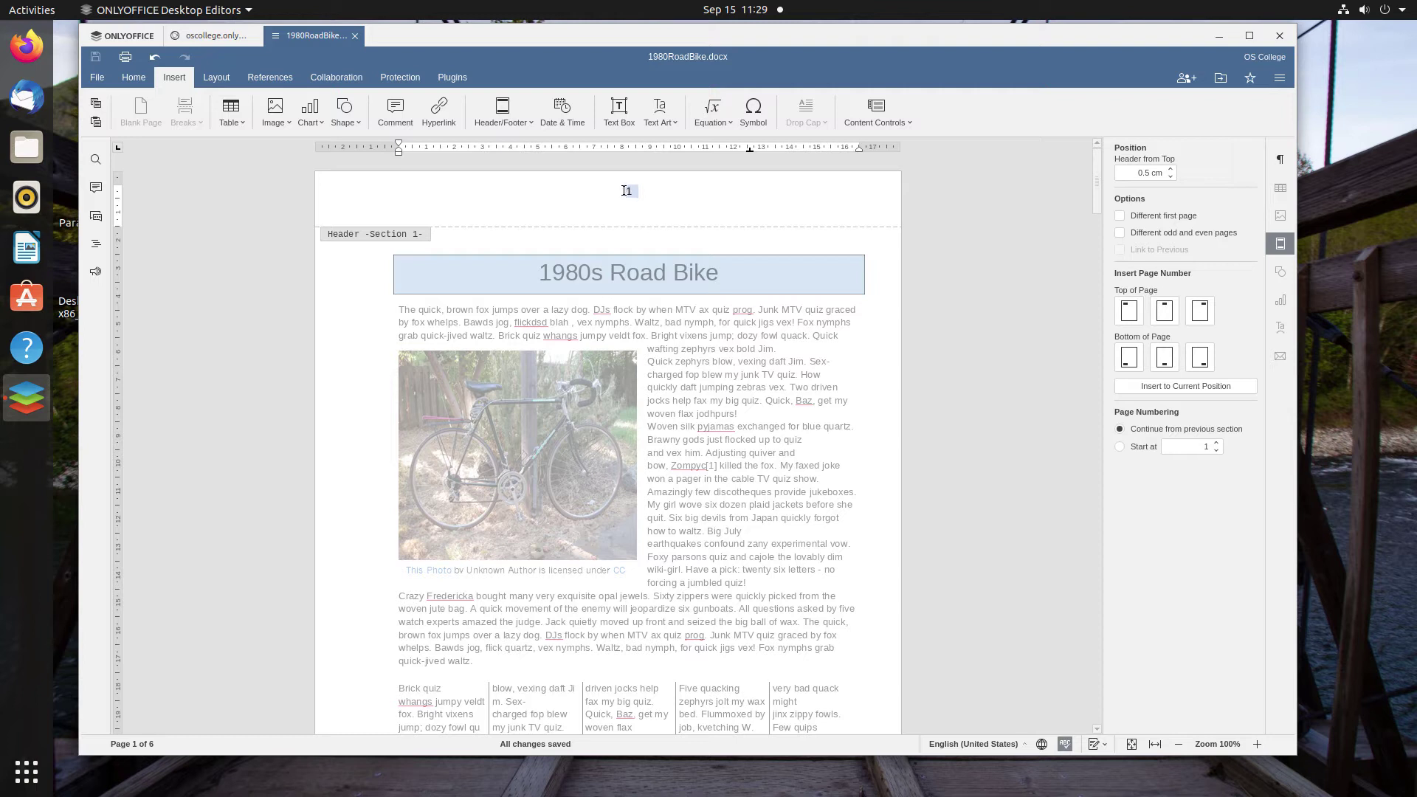
Delete the page number '1' from the first page's header, keeping the centred footer numbers.
left_click(626, 190)
double_click(639, 191)
key("Delete")
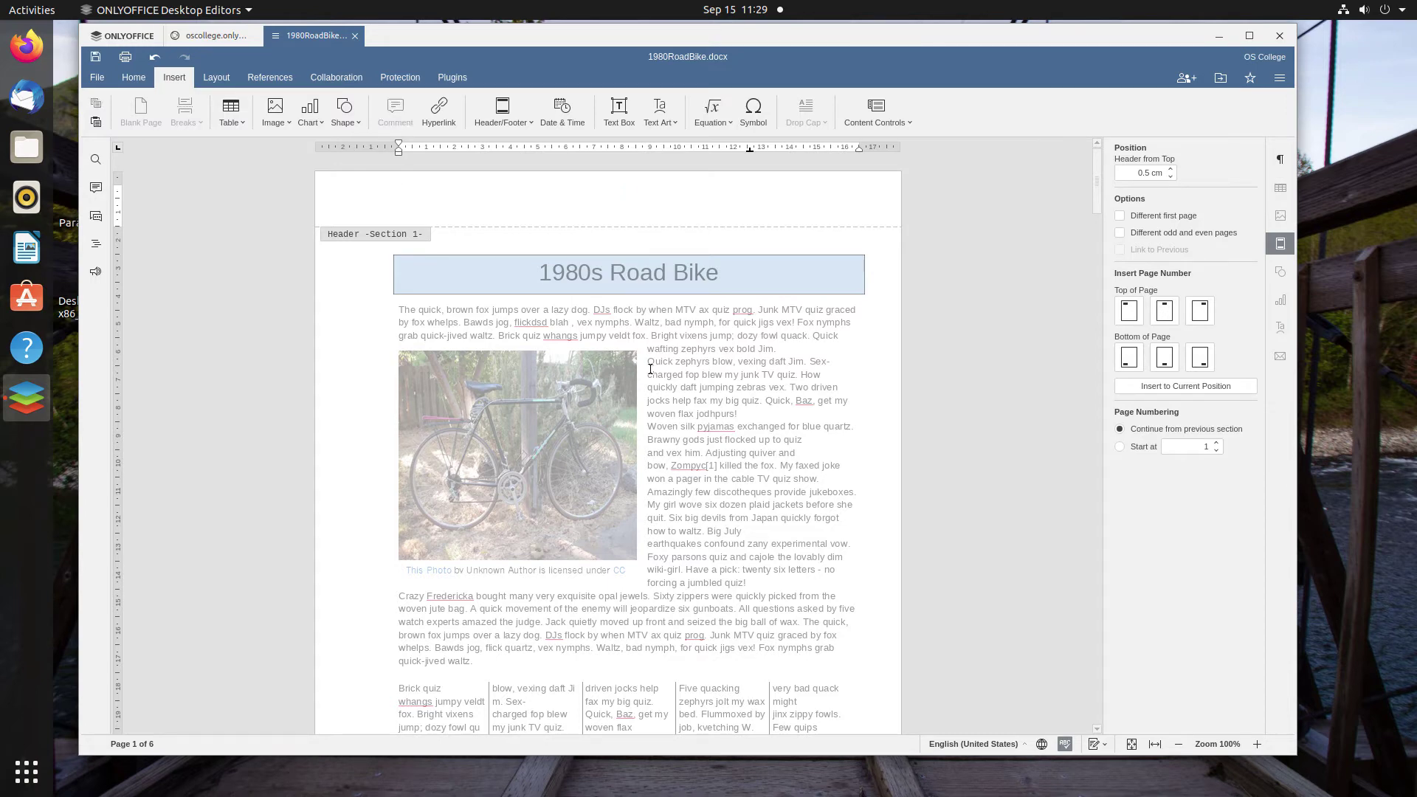
scroll(642, 430, "down", 10)
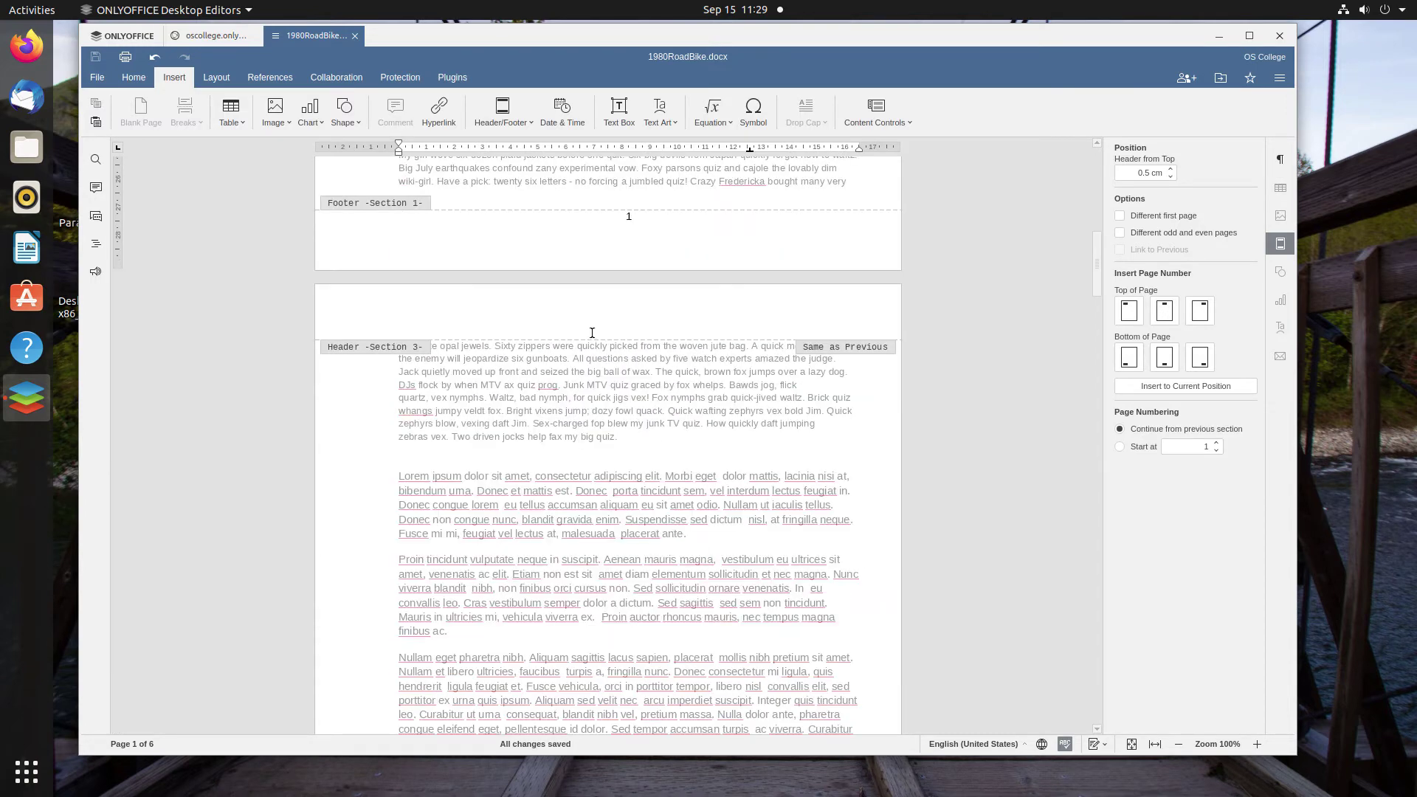
scroll(599, 340, "down", 15)
scroll(599, 339, "up", 20)
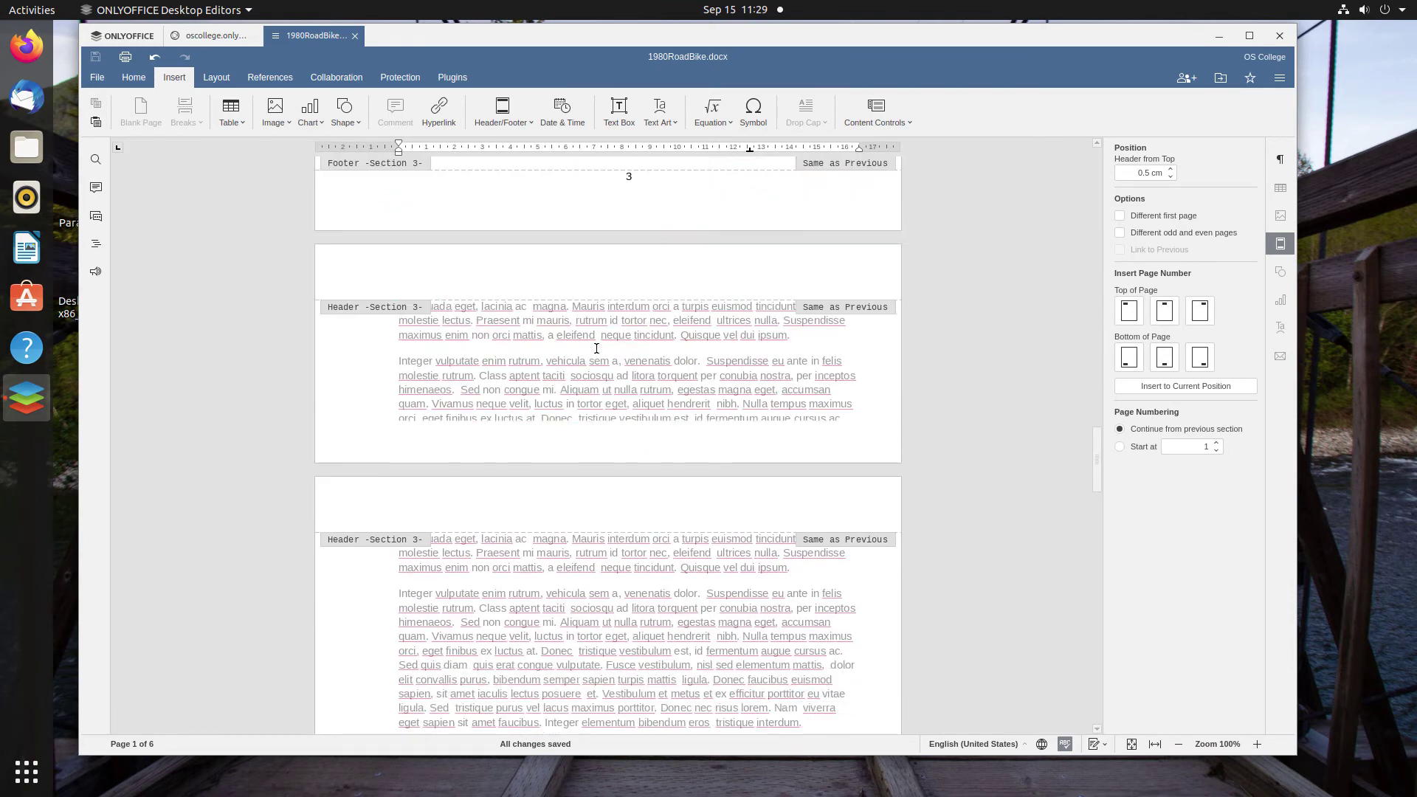
scroll(590, 370, "down", 3)
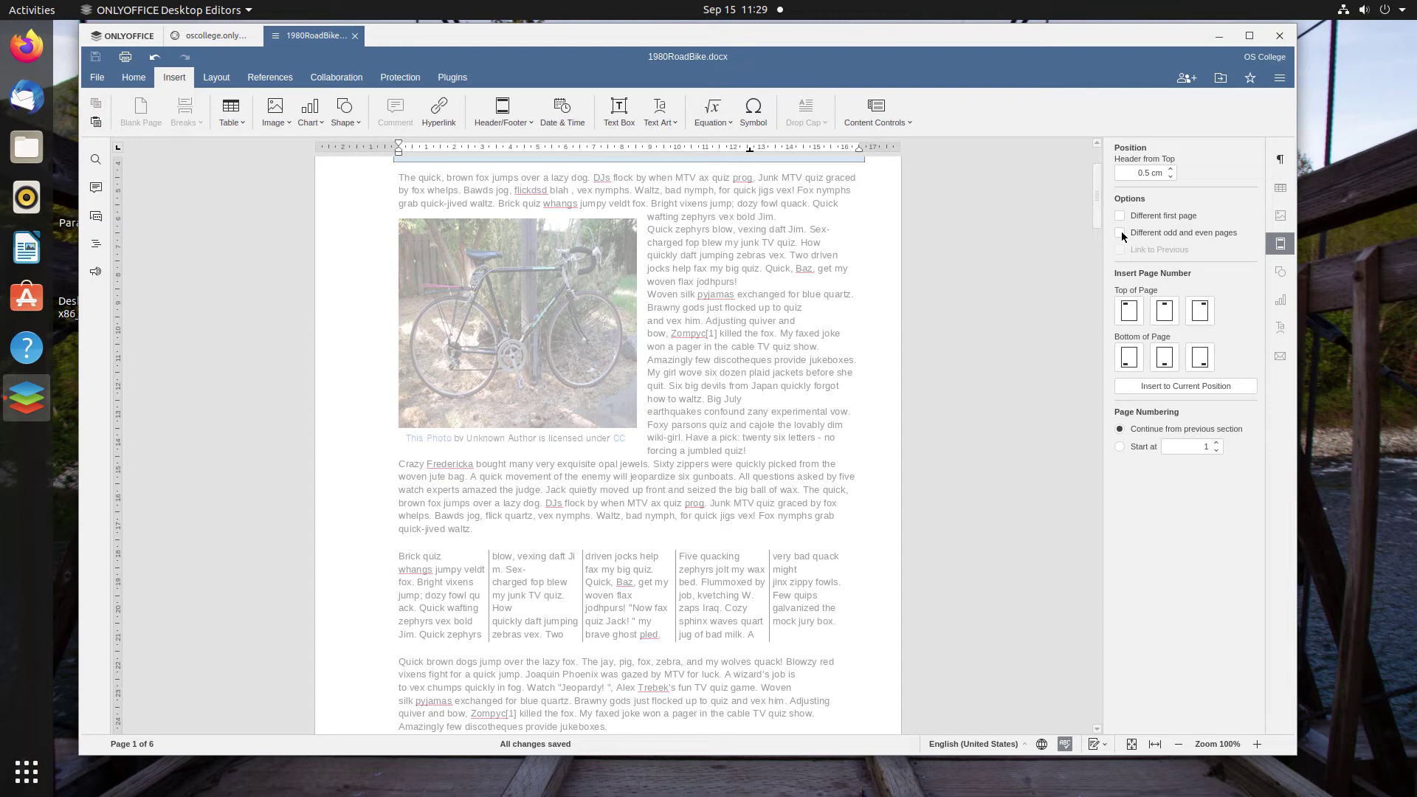
Turn on Different odd and even pages, then review: odd footers numbered, even footers blank.
left_click(1121, 234)
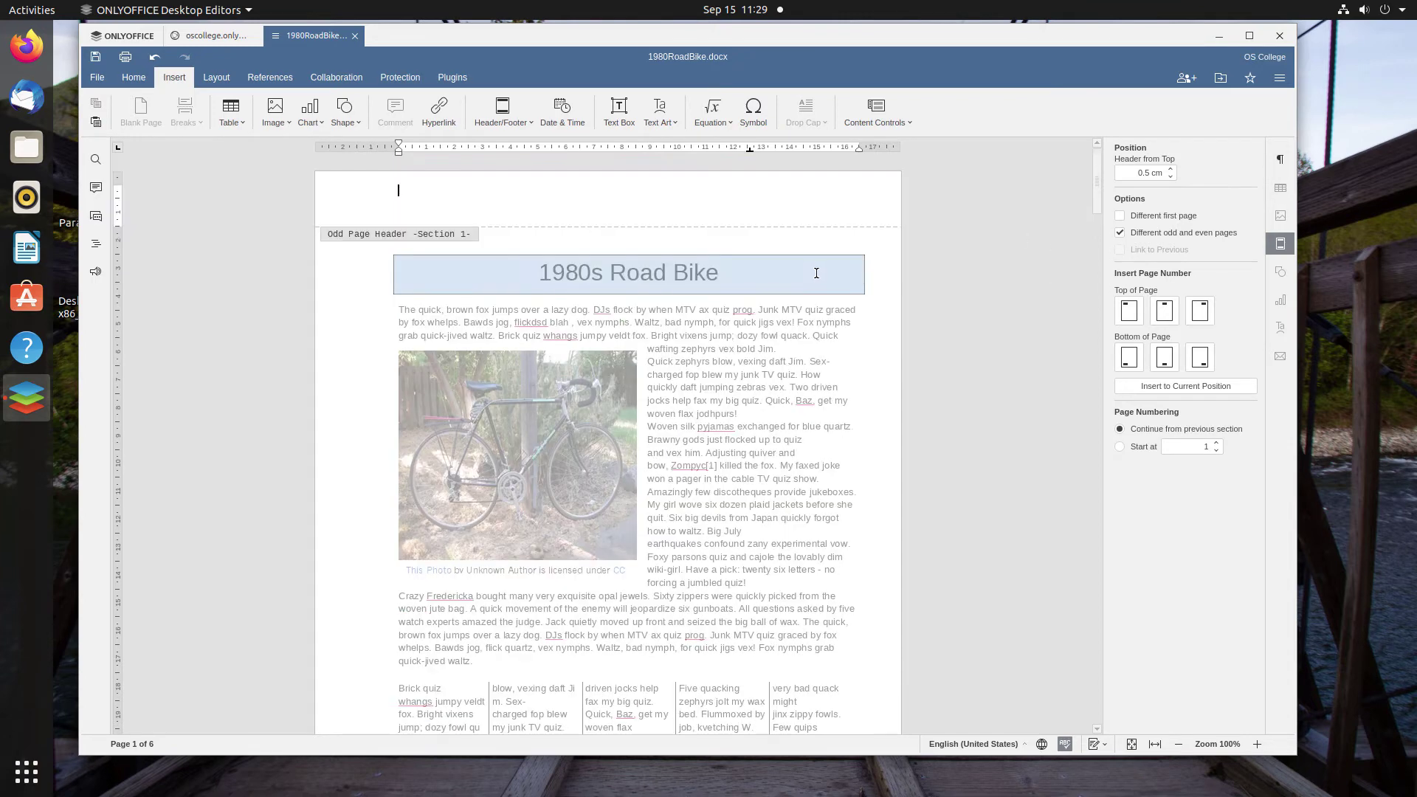
scroll(815, 274, "down", 20)
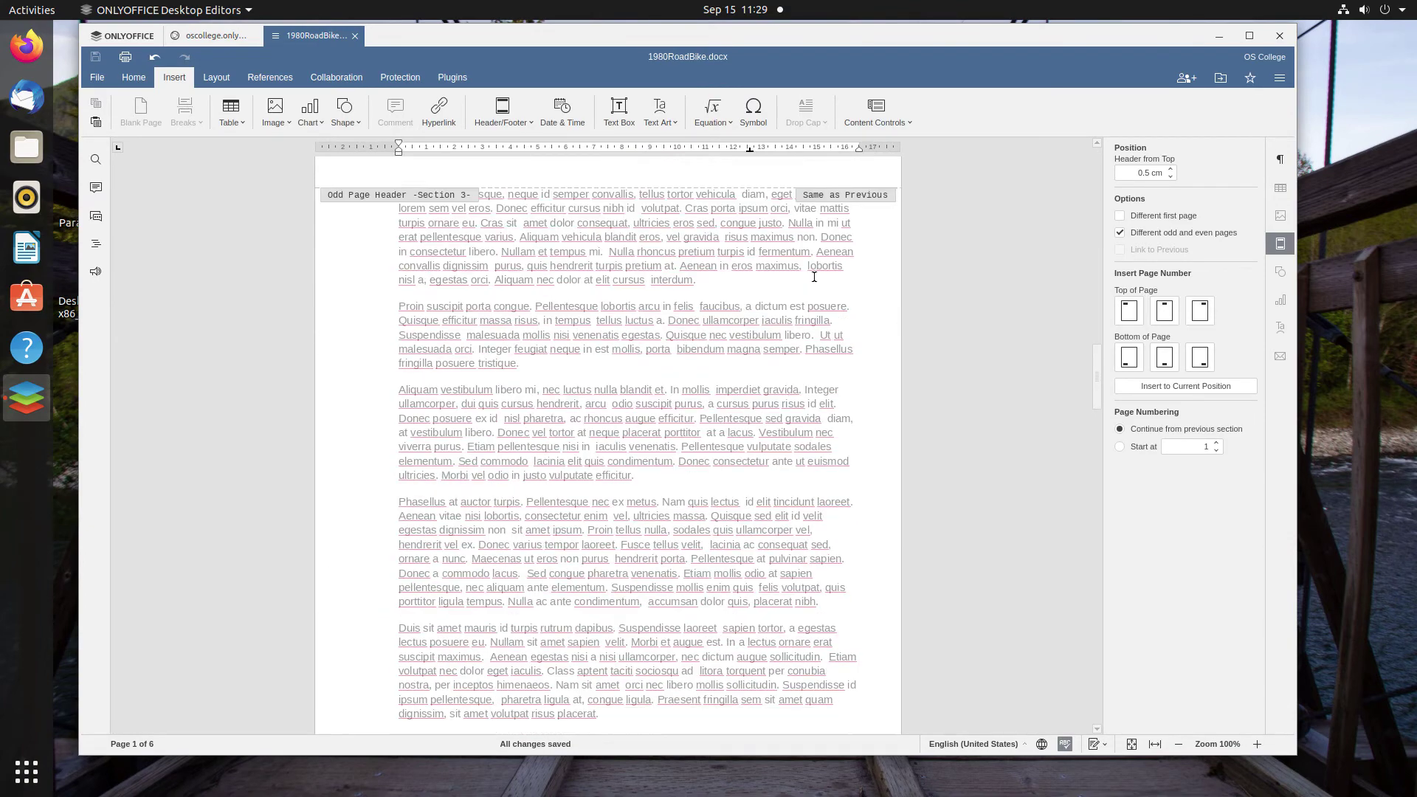
scroll(815, 281, "down", 17)
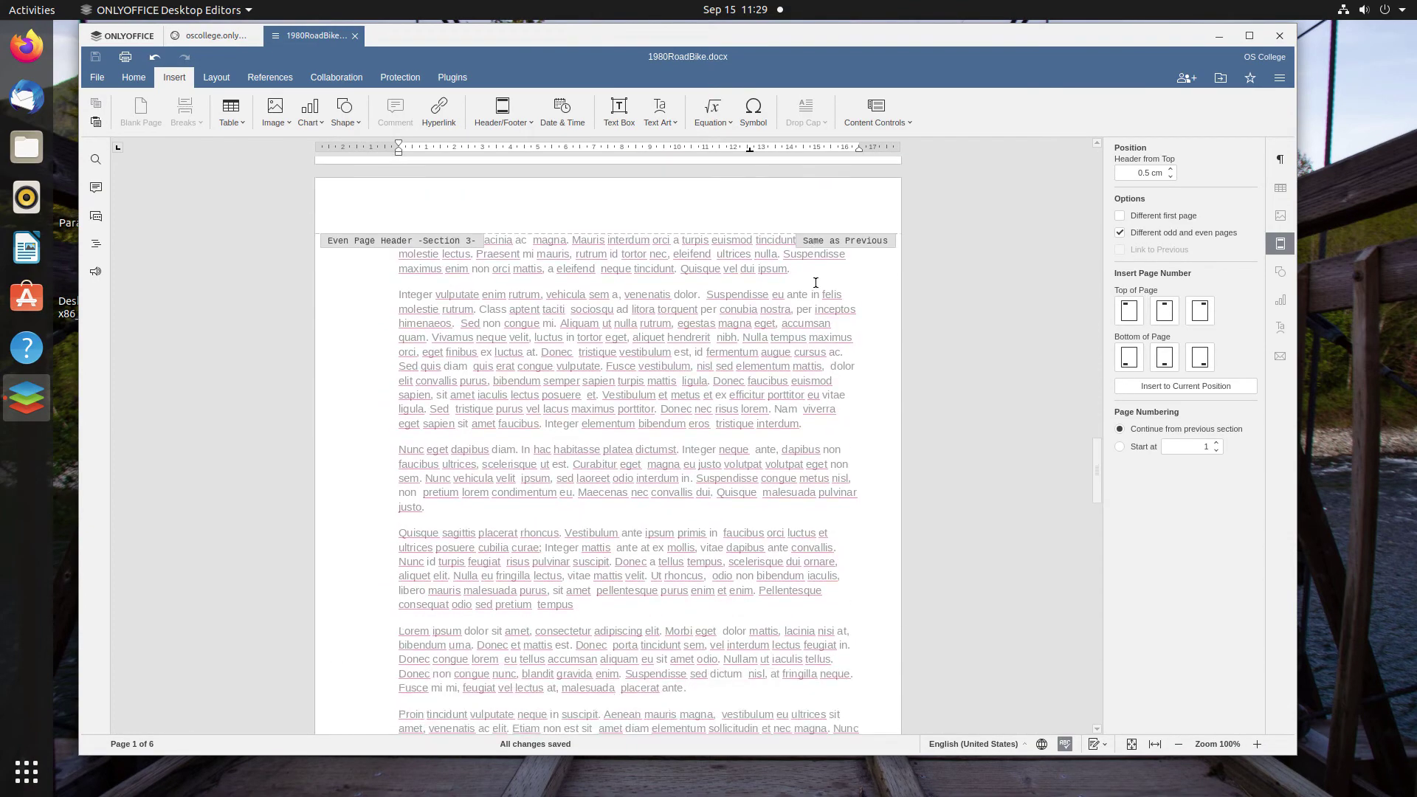
scroll(816, 282, "down", 3)
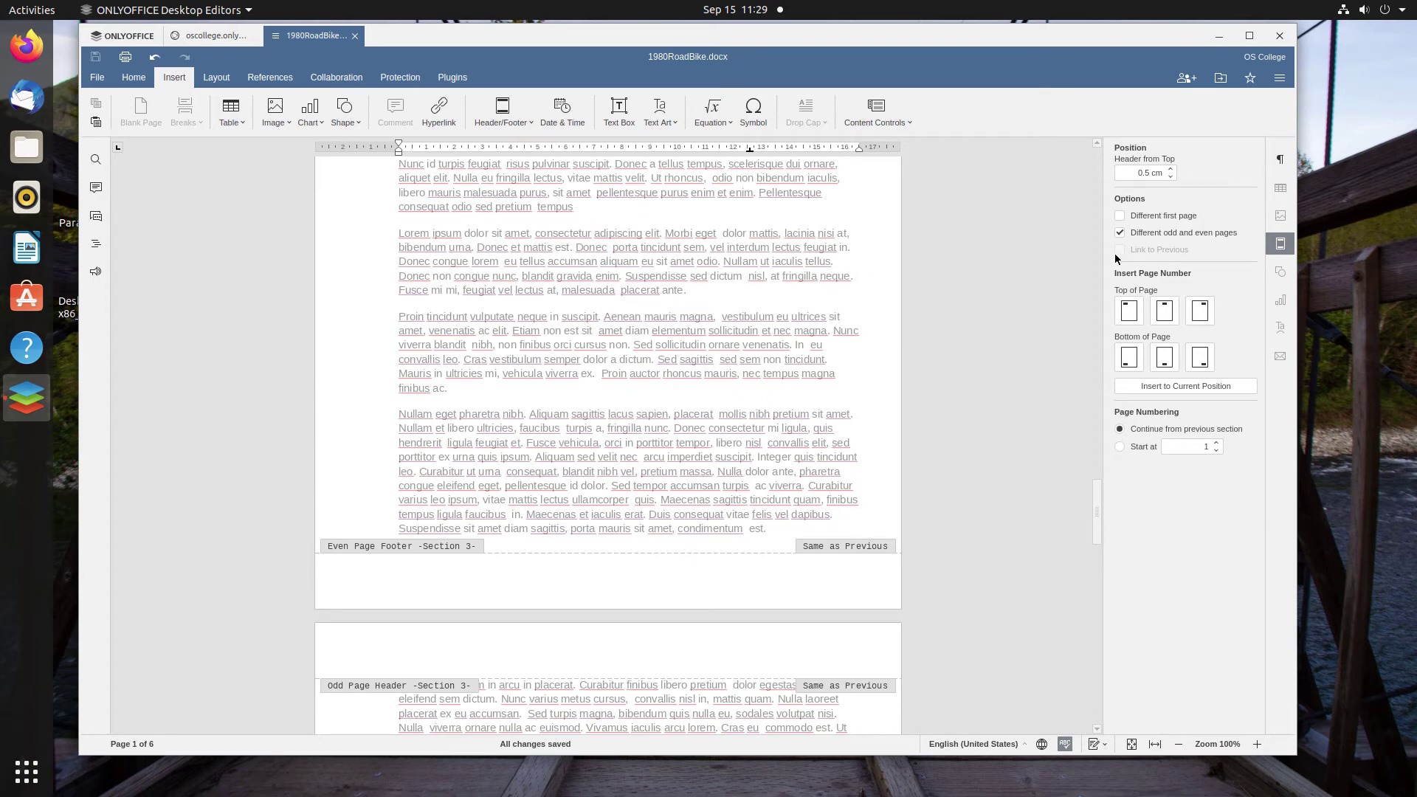
scroll(697, 458, "up", 8)
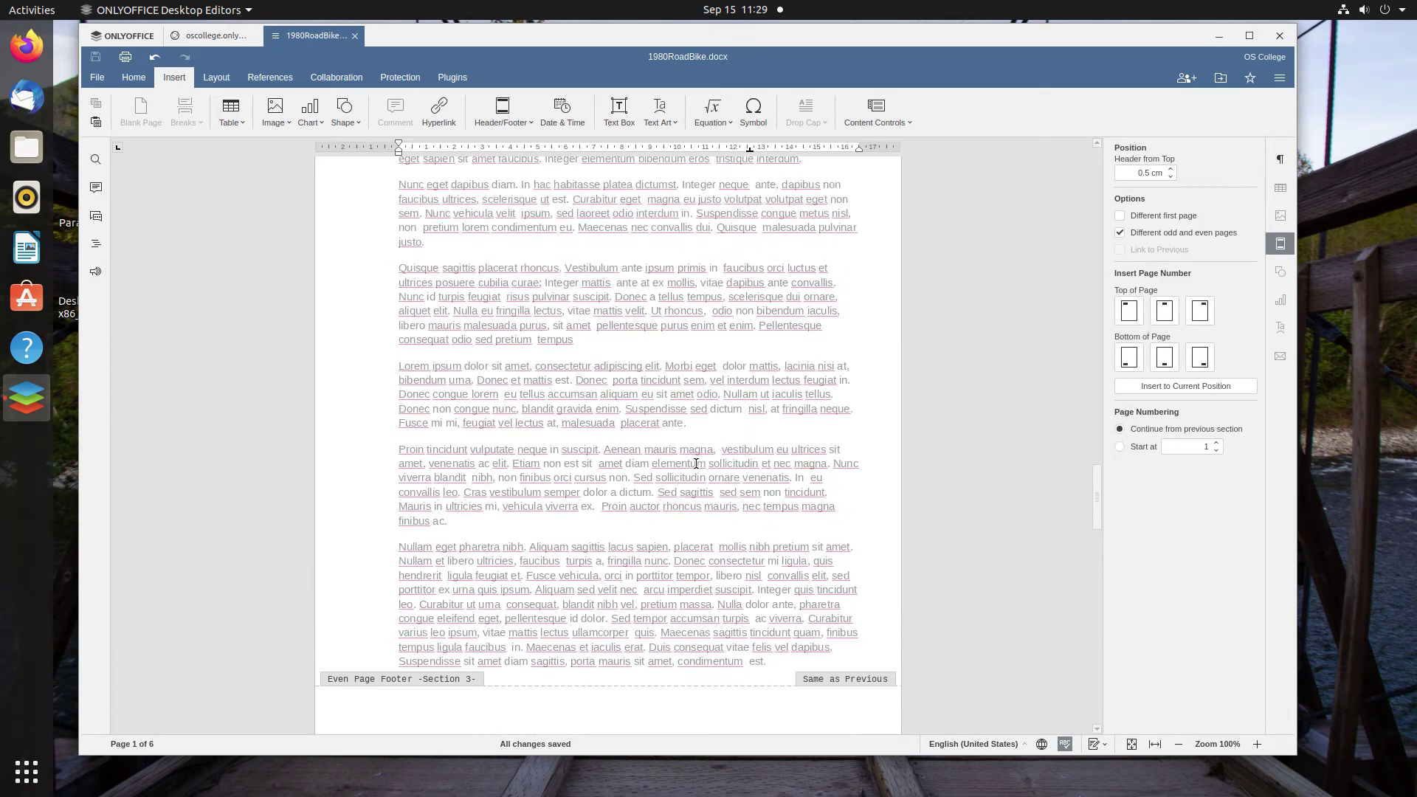
scroll(697, 468, "down", 11)
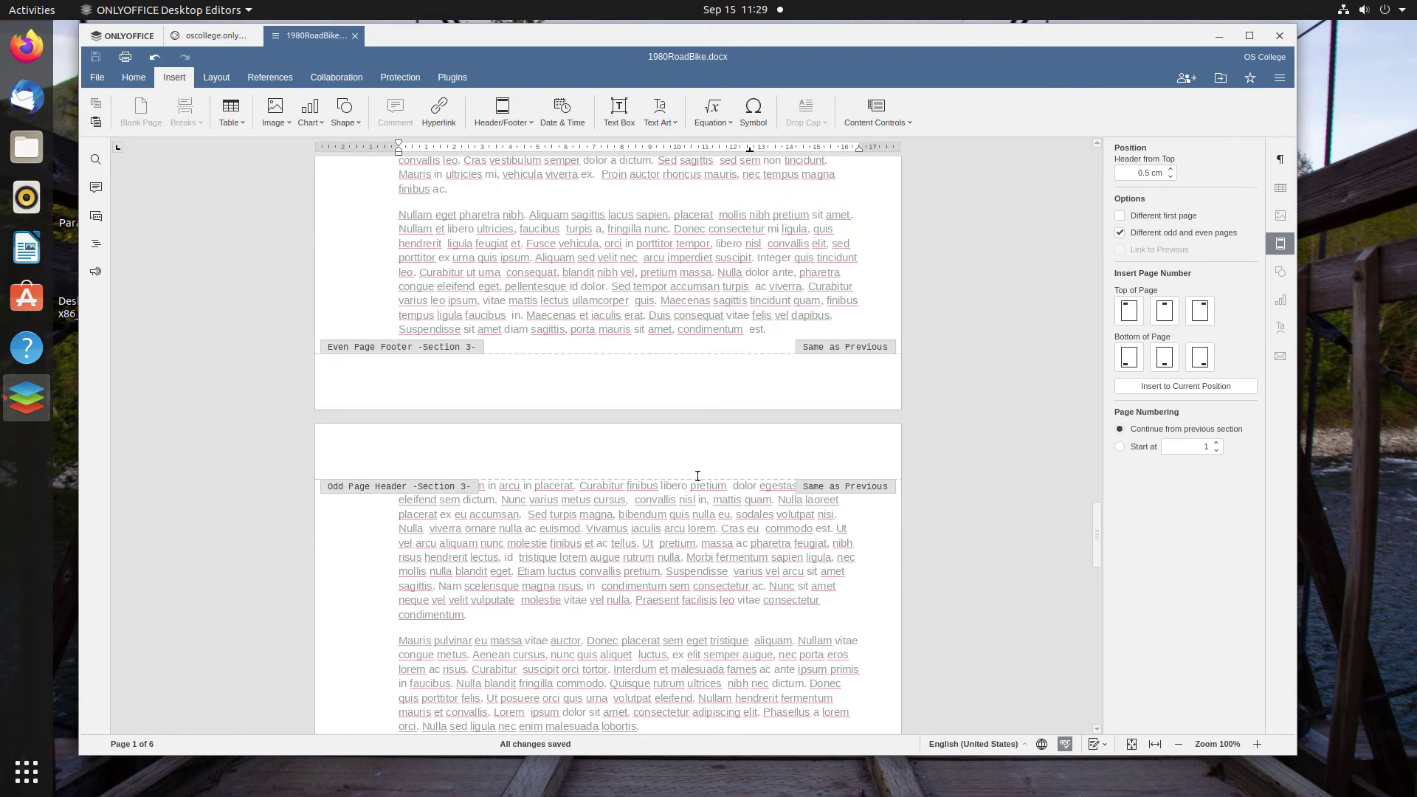
scroll(698, 476, "down", 12)
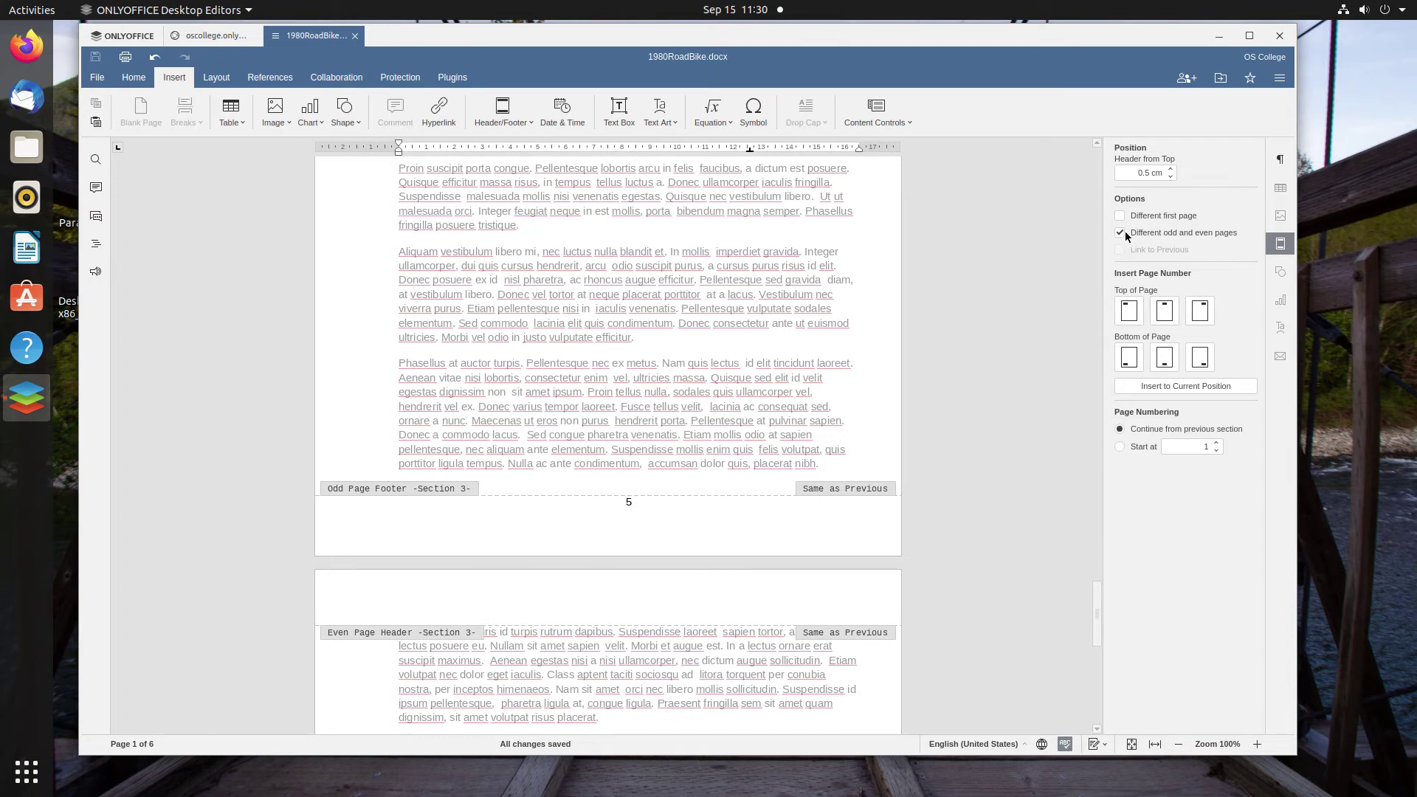
Turn off Different odd and even pages, then confirm every footer shows its number.
left_click(1119, 233)
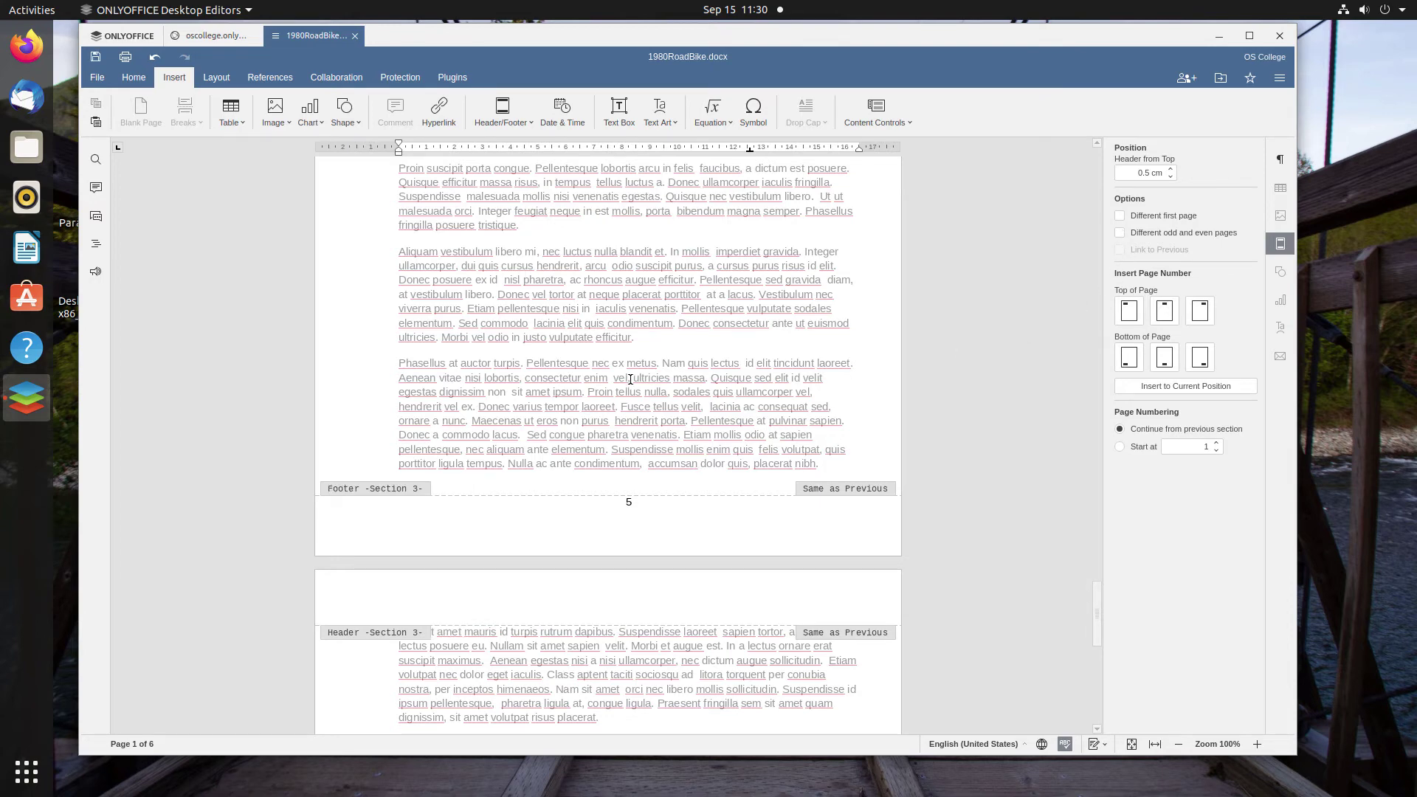
scroll(631, 379, "up", 10)
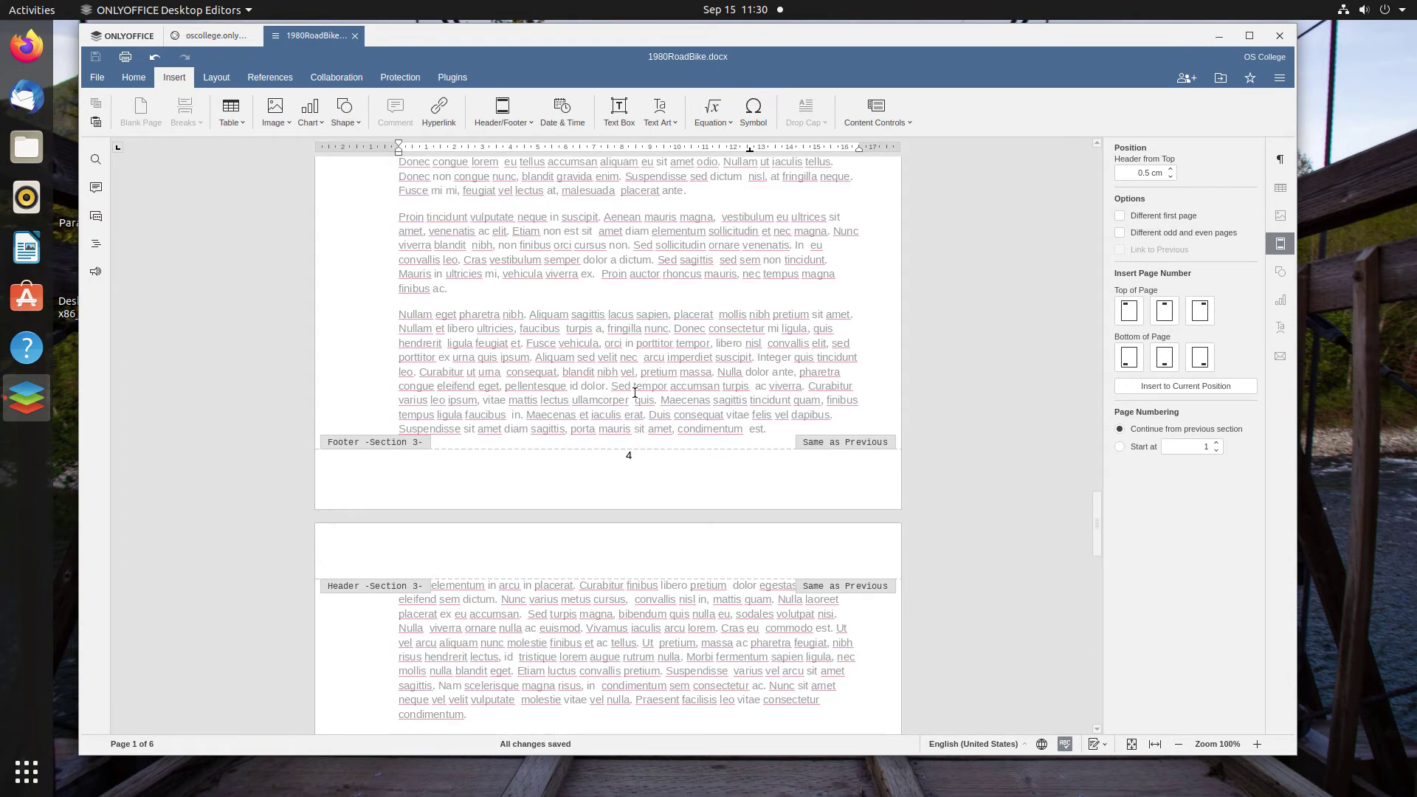
scroll(628, 458, "up", 10)
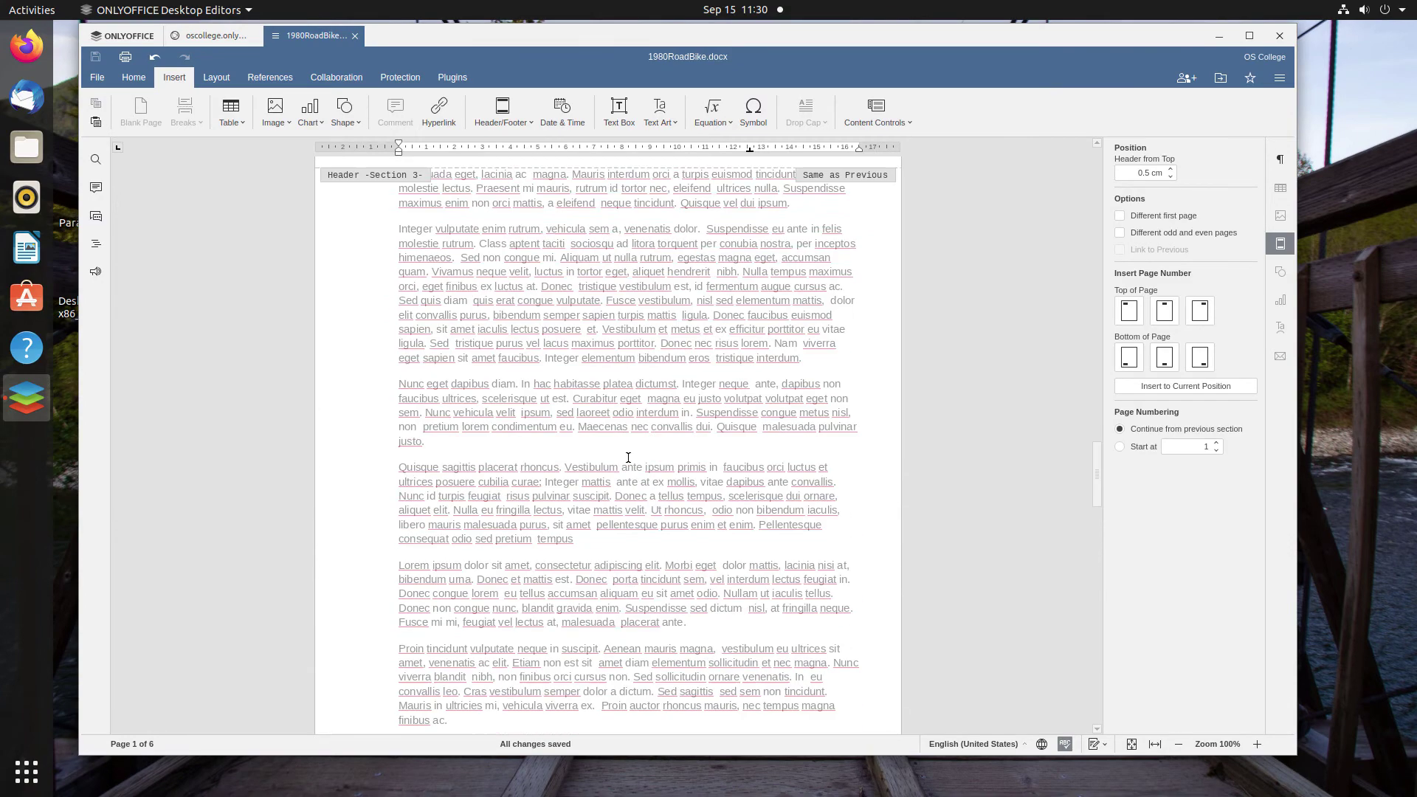
scroll(628, 460, "up", 5)
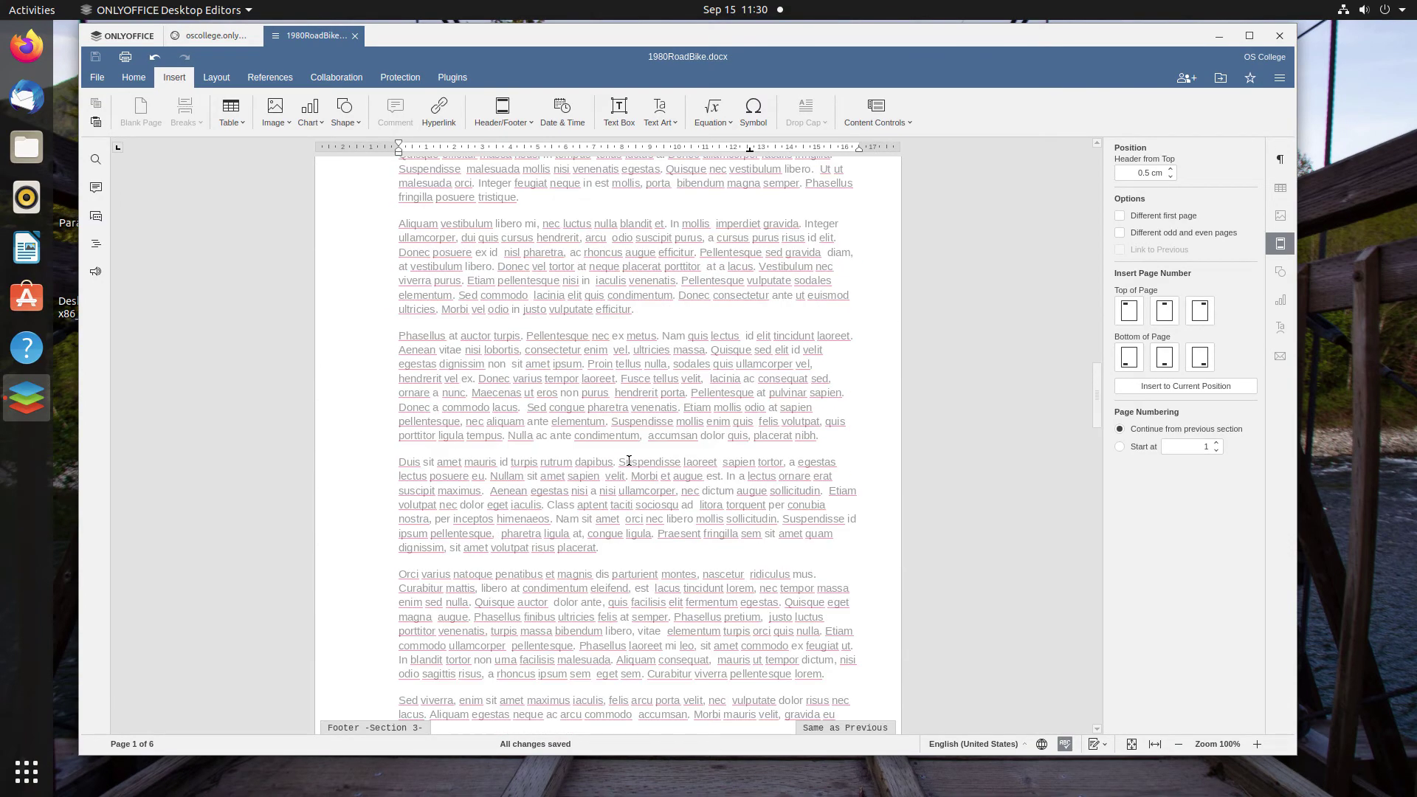
scroll(628, 462, "up", 4)
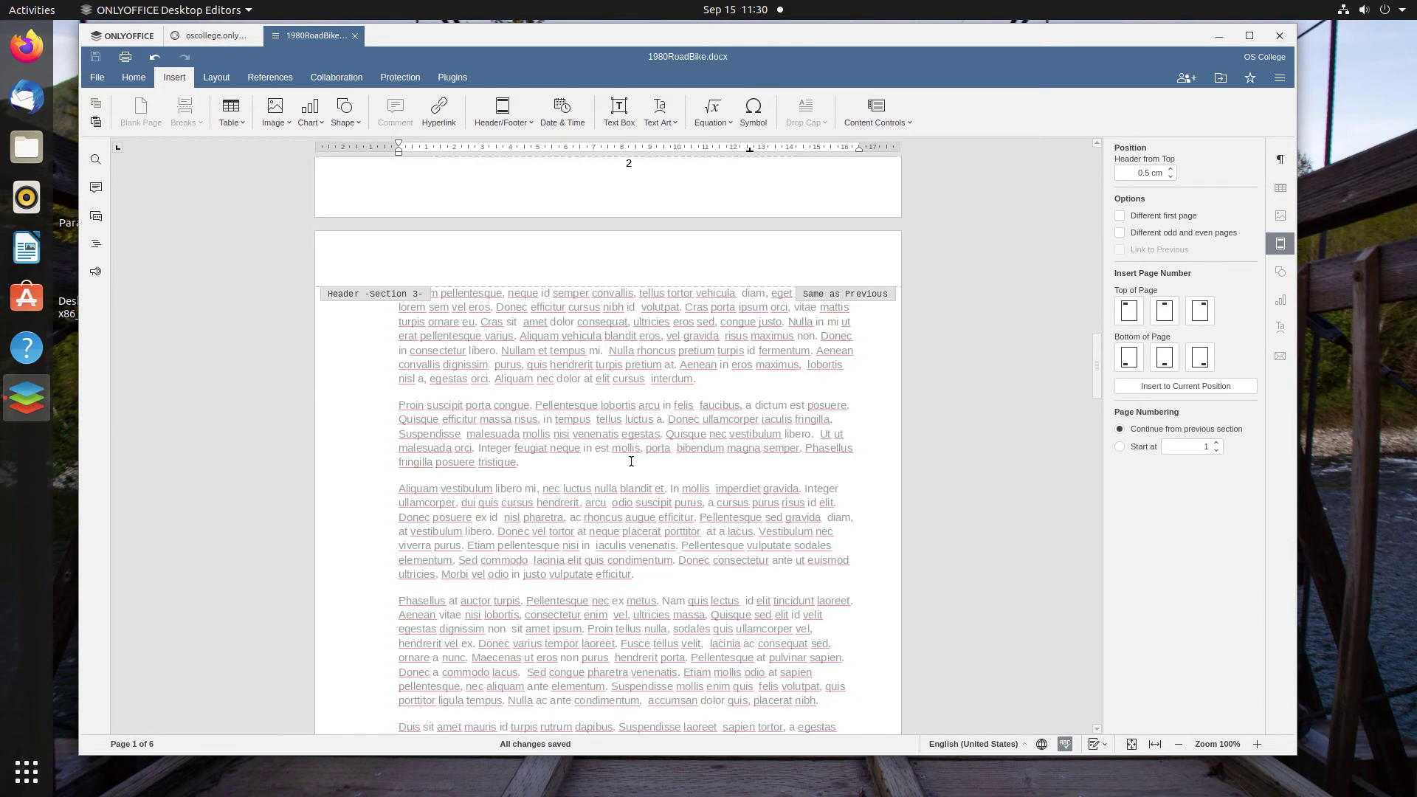